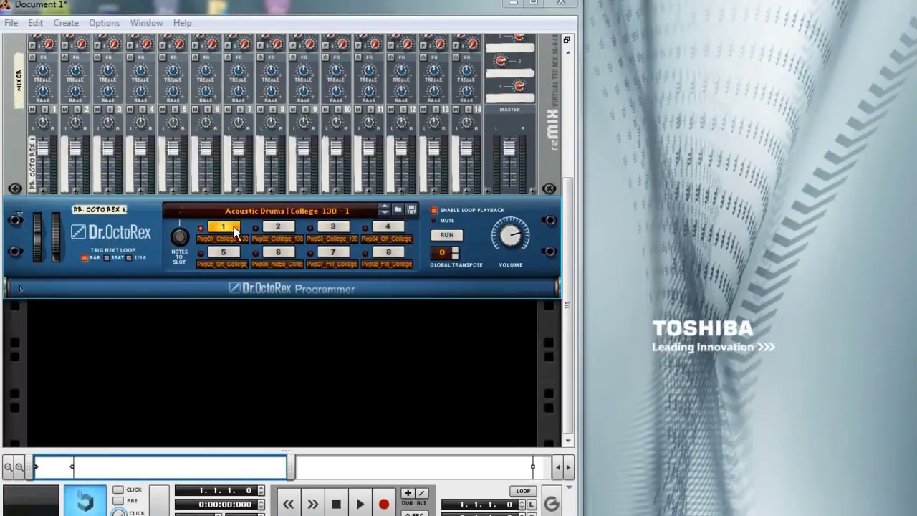
Step the Dr.OctoRex through loop slots 2, 3 and 4, then unfold its programmer panel
{"action": "left_click", "coordinate": [278, 228]}
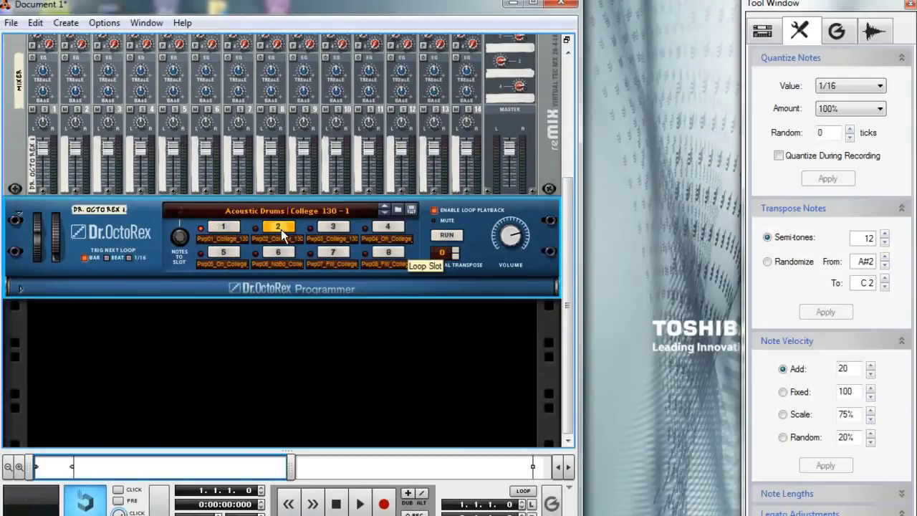
{"action": "left_click", "coordinate": [334, 228]}
{"action": "left_click", "coordinate": [387, 227]}
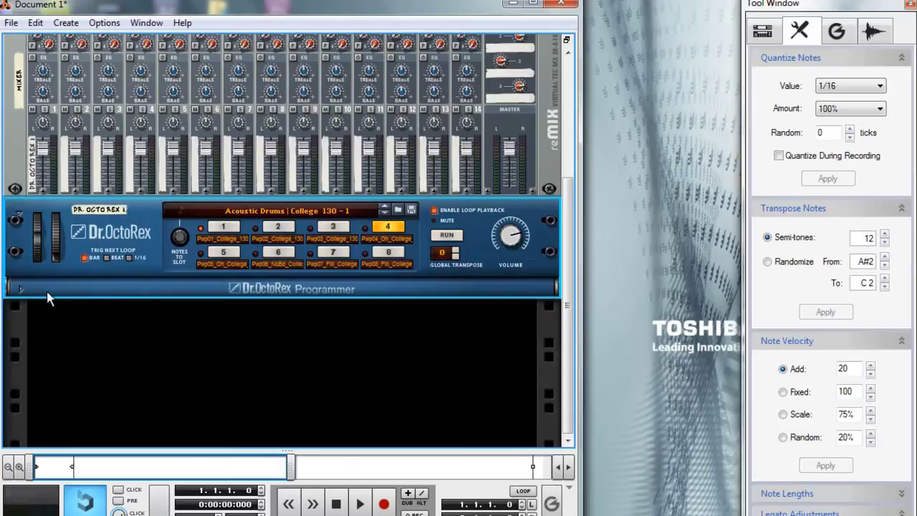
{"action": "left_click", "coordinate": [21, 288]}
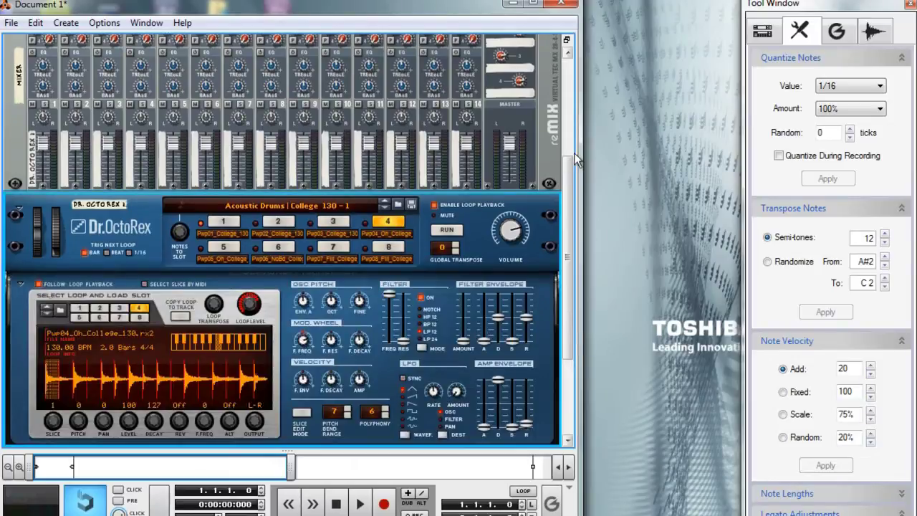
Maximize the ReCycle 'prepare clip 4' window and zoom into the waveform at the clip start
{"action": "left_click_drag", "start_coordinate": [571, 170], "coordinate": [572, 190]}
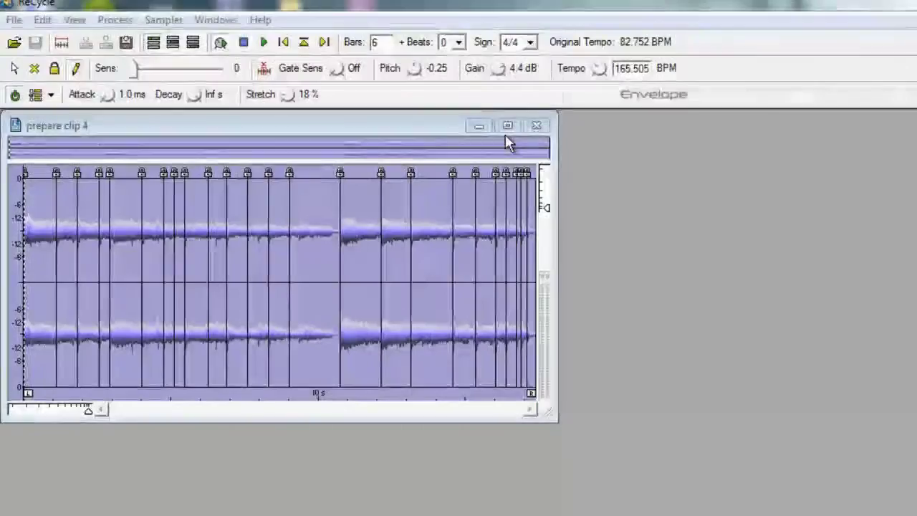
{"action": "left_click", "coordinate": [507, 127]}
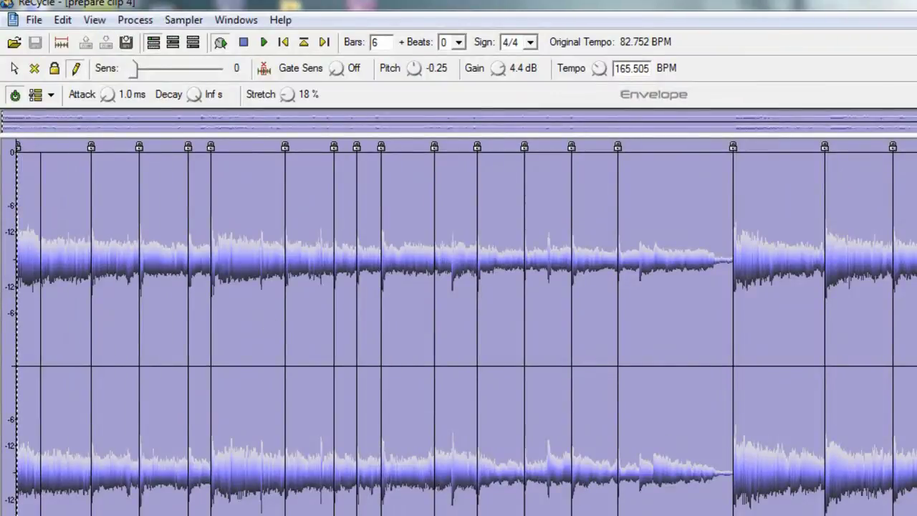
{"action": "scroll", "coordinate": [458, 322], "scroll_direction": "up", "scroll_amount": 5}
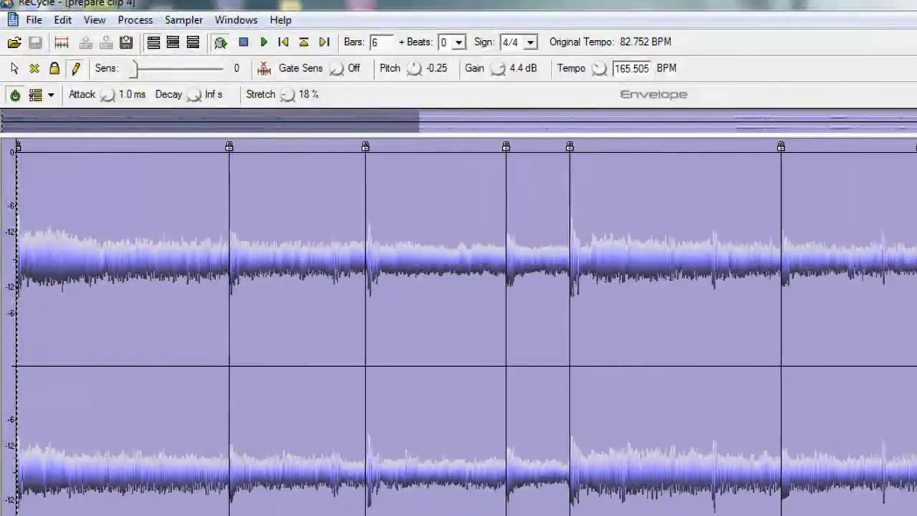
{"action": "scroll", "coordinate": [459, 322], "scroll_direction": "up", "scroll_amount": 2}
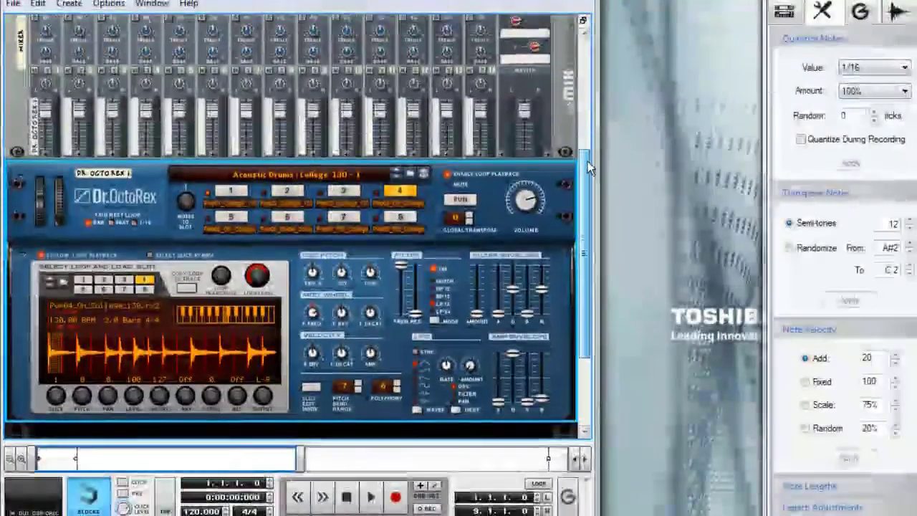
Set the Dr.OctoRex volume knob to 74 and lower its Filter Freq slider to 77
{"action": "left_click_drag", "start_coordinate": [588, 166], "coordinate": [589, 181]}
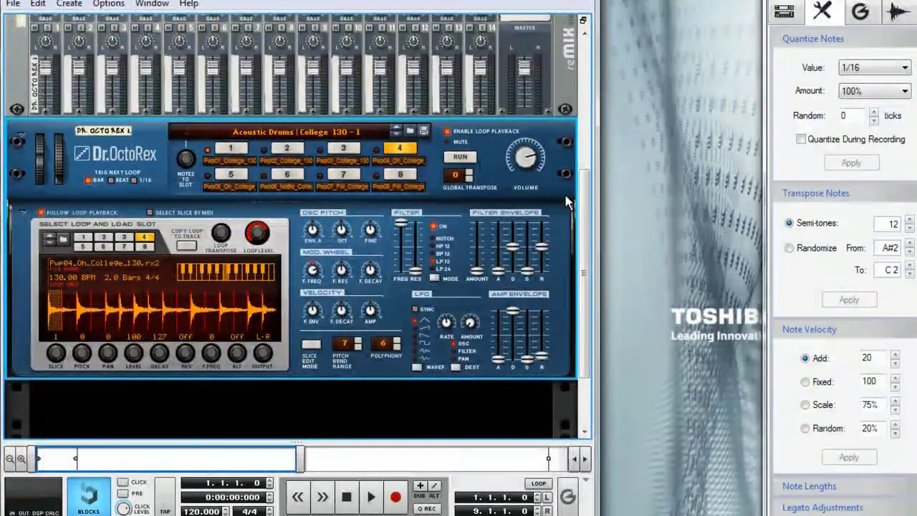
{"action": "mouse_move", "coordinate": [522, 166]}
{"action": "left_mouse_down"}
{"action": "mouse_move", "coordinate": [525, 177]}
{"action": "mouse_move", "coordinate": [526, 163]}
{"action": "left_mouse_up"}
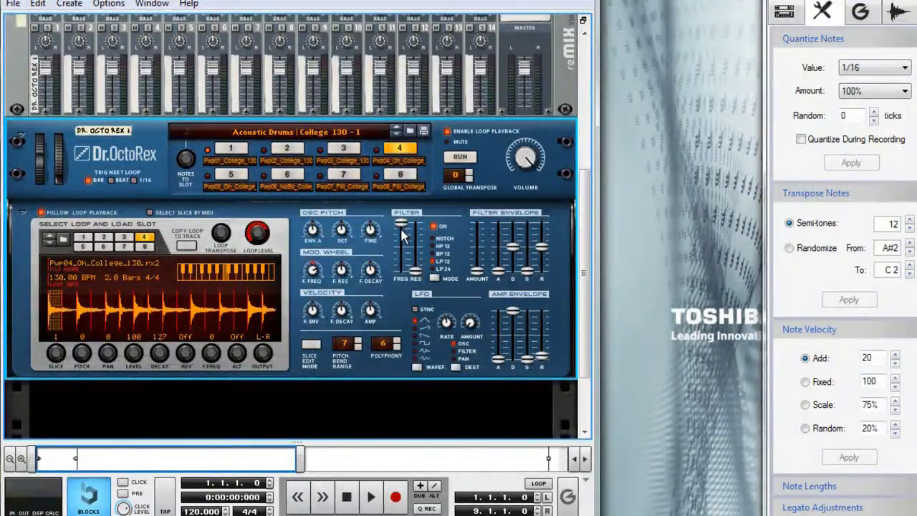
{"action": "left_click_drag", "start_coordinate": [403, 233], "coordinate": [416, 269]}
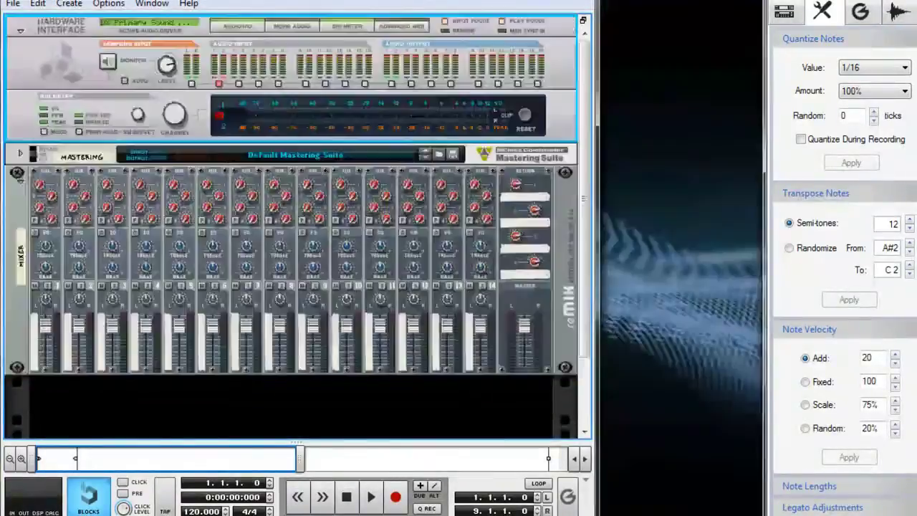
{"action": "mouse_move", "coordinate": [118, 322]}
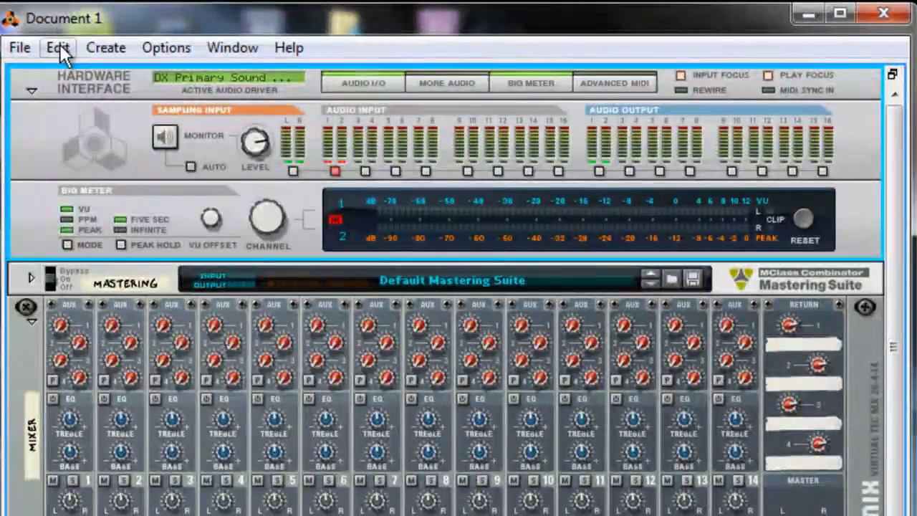
{"action": "left_click", "coordinate": [59, 45]}
{"action": "left_click", "coordinate": [152, 476]}
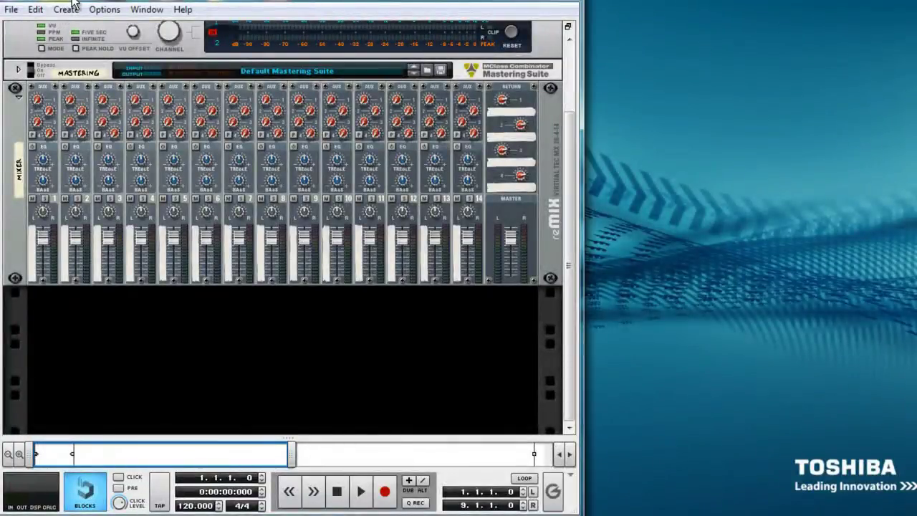
Add a Dr. Octo Rex loop player with Acoustic Drums College 130-1, showing the sequencer below the enlarged rack
{"action": "left_click", "coordinate": [65, 11]}
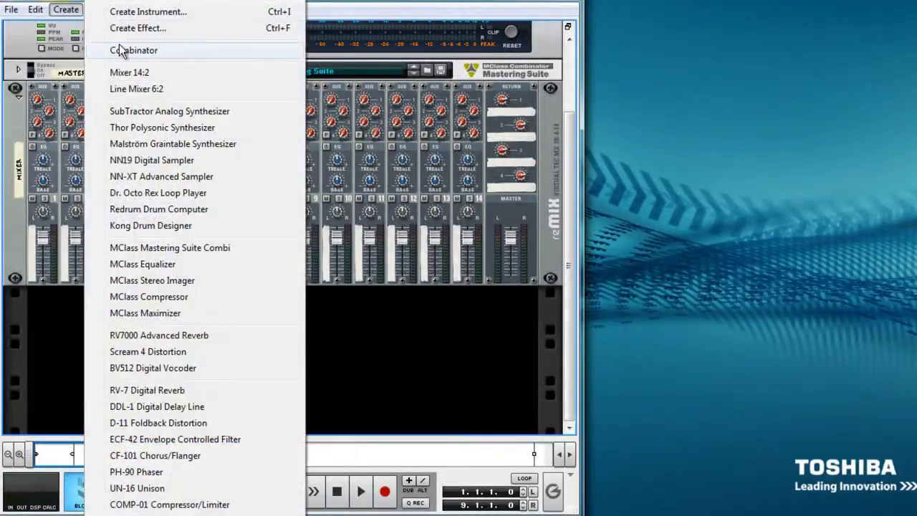
{"action": "left_click", "coordinate": [150, 193]}
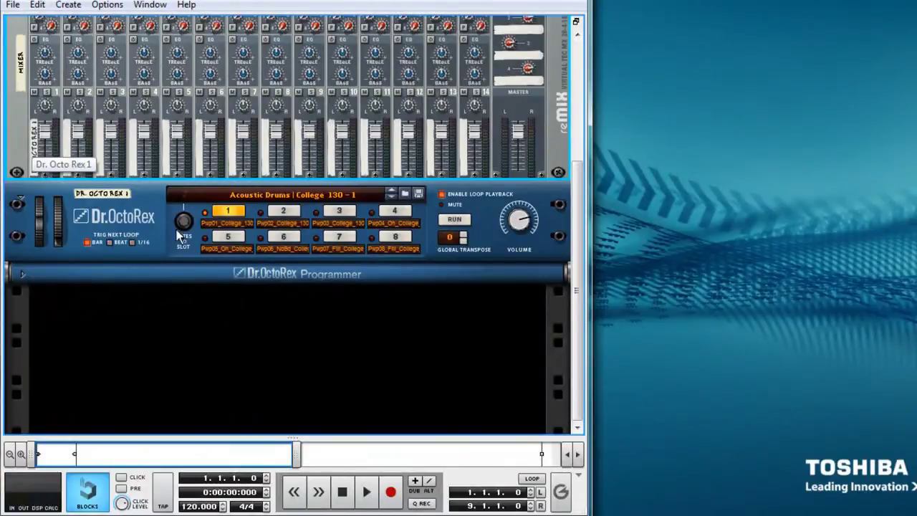
{"action": "left_click", "coordinate": [575, 21]}
{"action": "left_click_drag", "start_coordinate": [269, 155], "coordinate": [266, 174]}
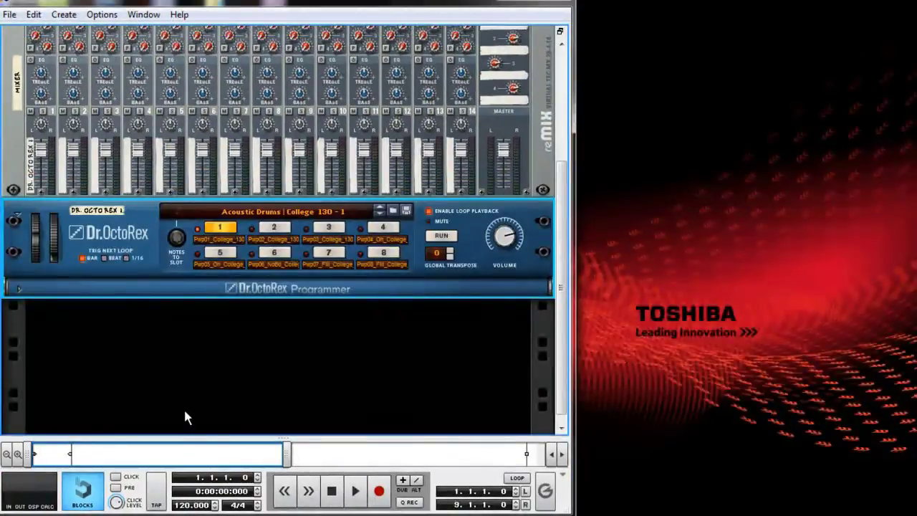
{"action": "left_click", "coordinate": [185, 413]}
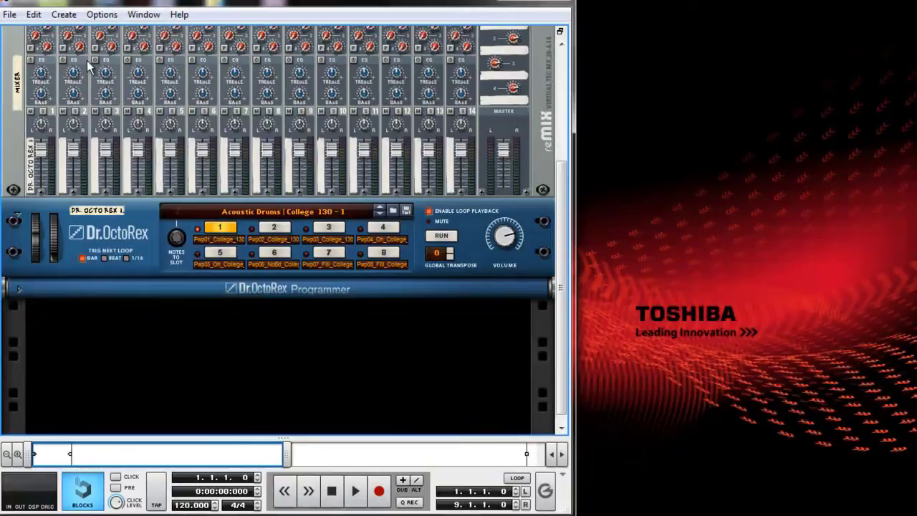
Add two more Dr. Octo Rex loop players to the rack
{"action": "left_click", "coordinate": [64, 15]}
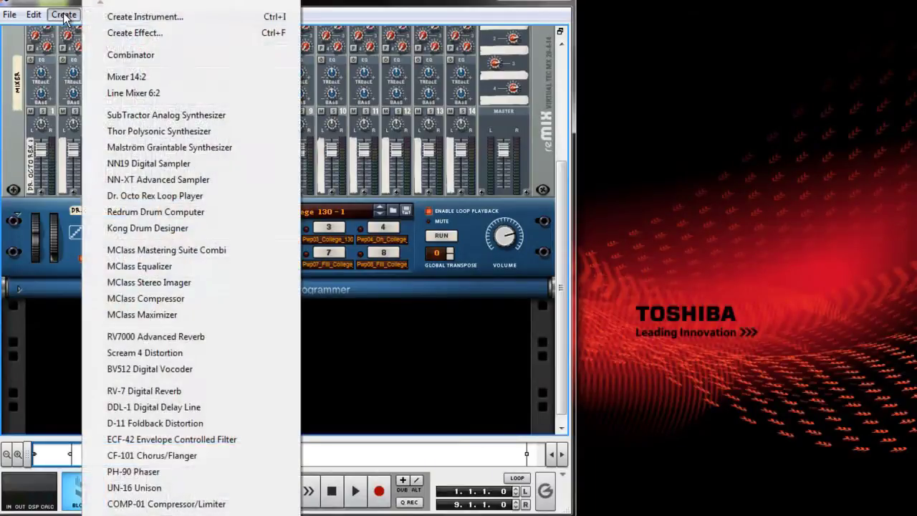
{"action": "left_click", "coordinate": [155, 197]}
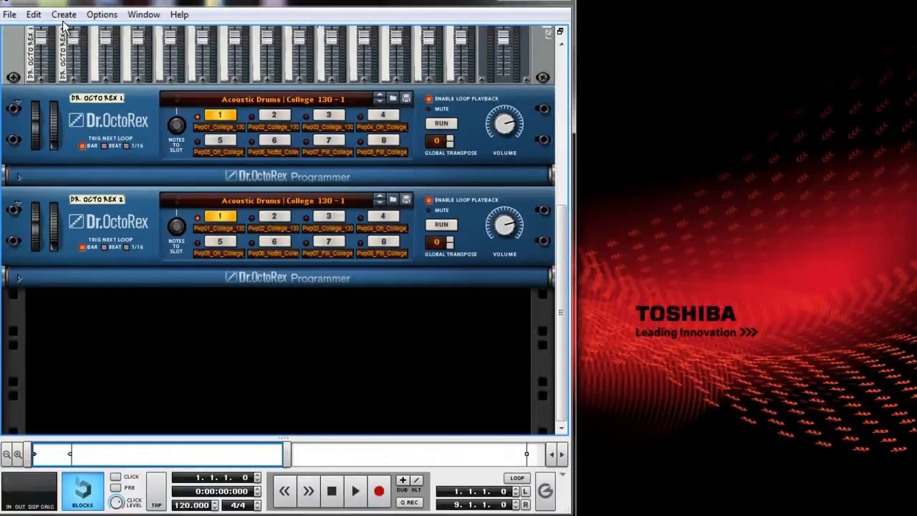
{"action": "left_click", "coordinate": [63, 17]}
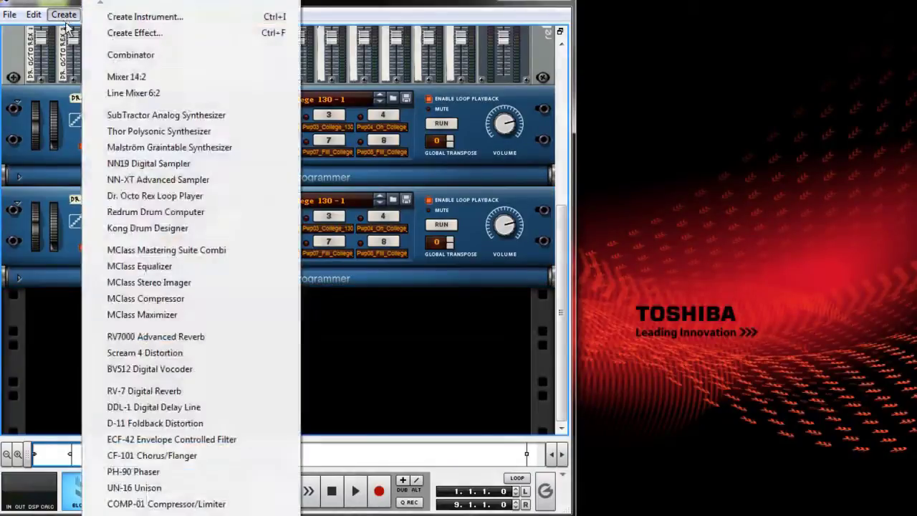
{"action": "left_click", "coordinate": [126, 198]}
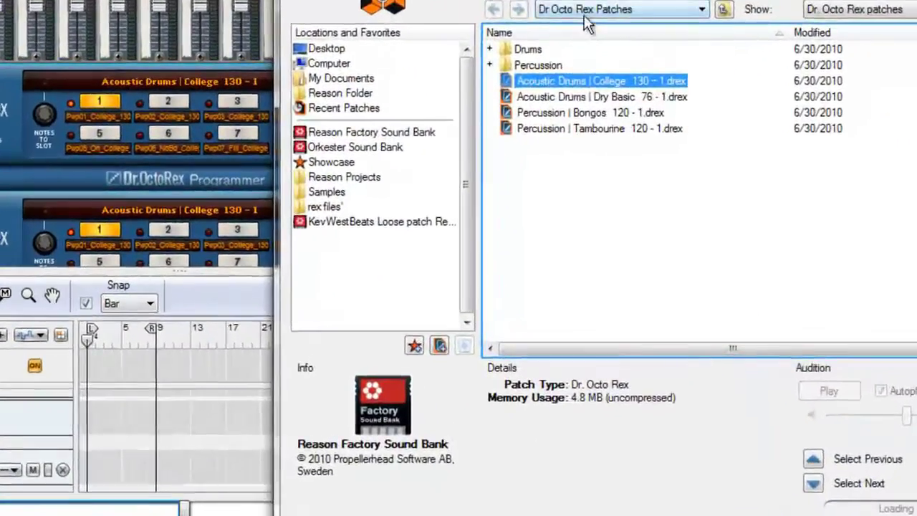
In Factory Sound Bank > Dr Rex Instrument Loops > -Printz Board, audition piano loops and pick PB_Piano_StarryEyed_095
{"action": "left_click", "coordinate": [586, 22]}
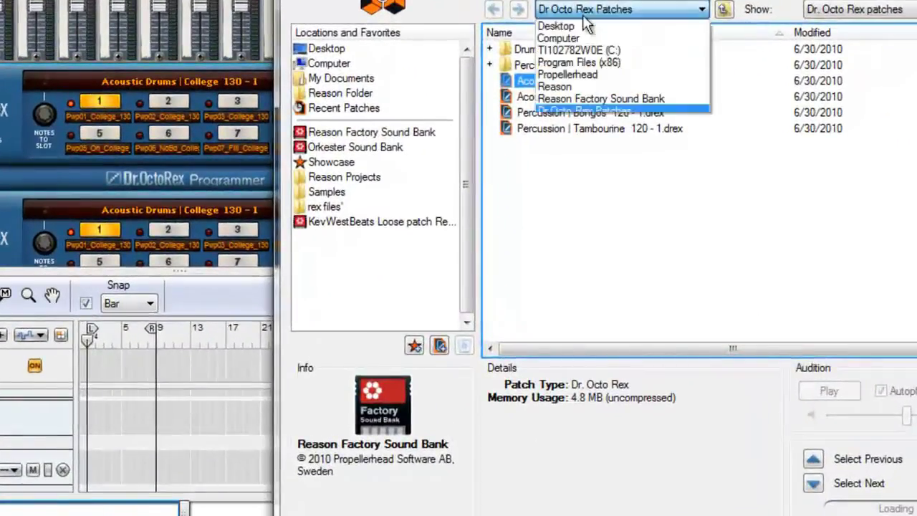
{"action": "left_click", "coordinate": [592, 96]}
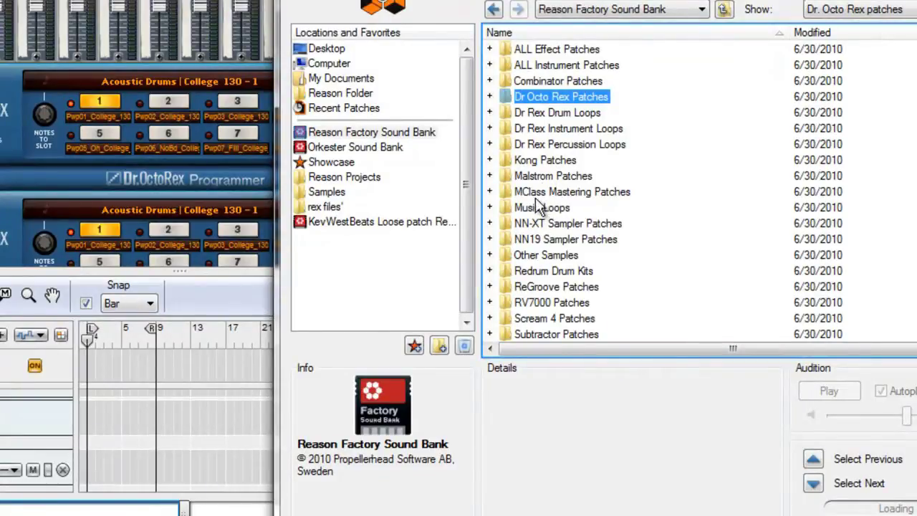
{"action": "double_click", "coordinate": [549, 129]}
{"action": "double_click", "coordinate": [541, 66]}
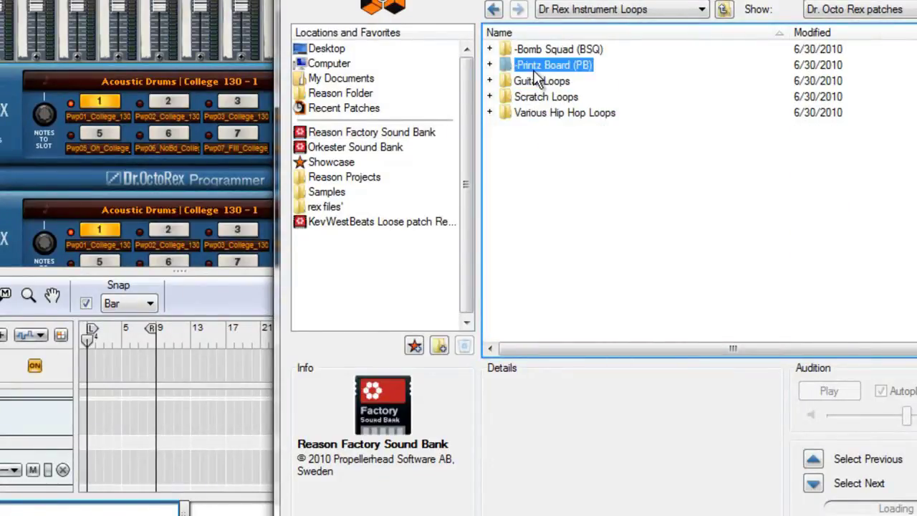
{"action": "left_click", "coordinate": [539, 128]}
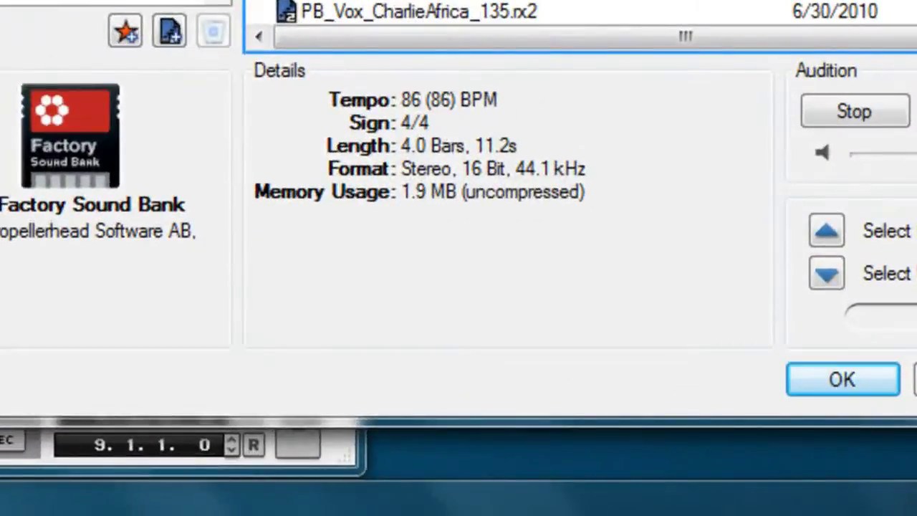
{"action": "key", "text": "Down"}
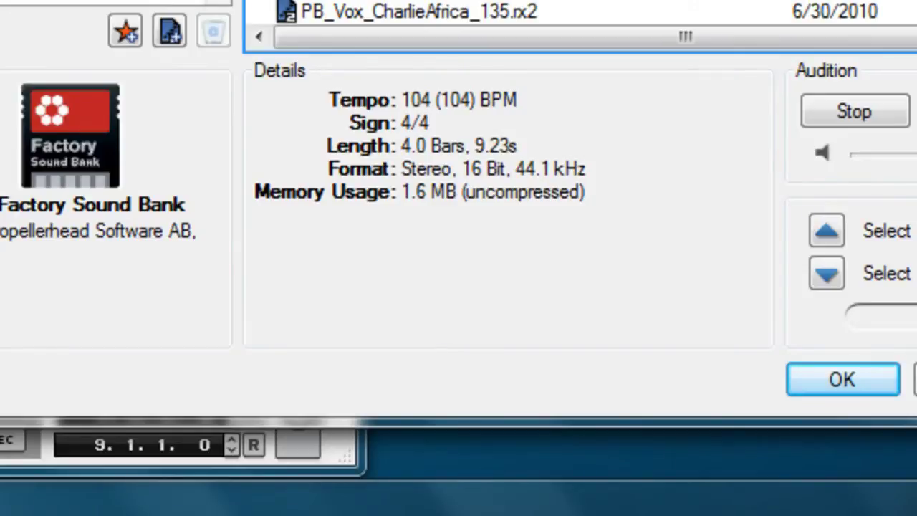
{"action": "key", "text": "Down"}
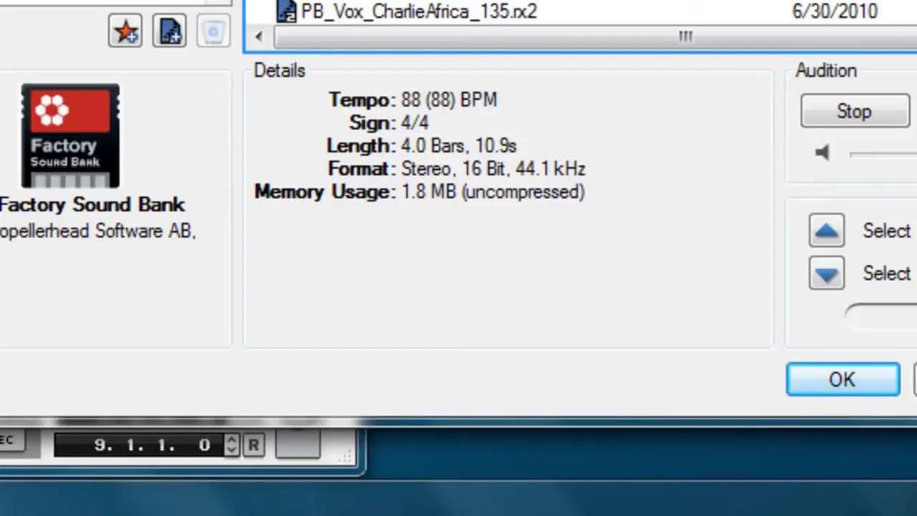
{"action": "left_click", "coordinate": [466, 81]}
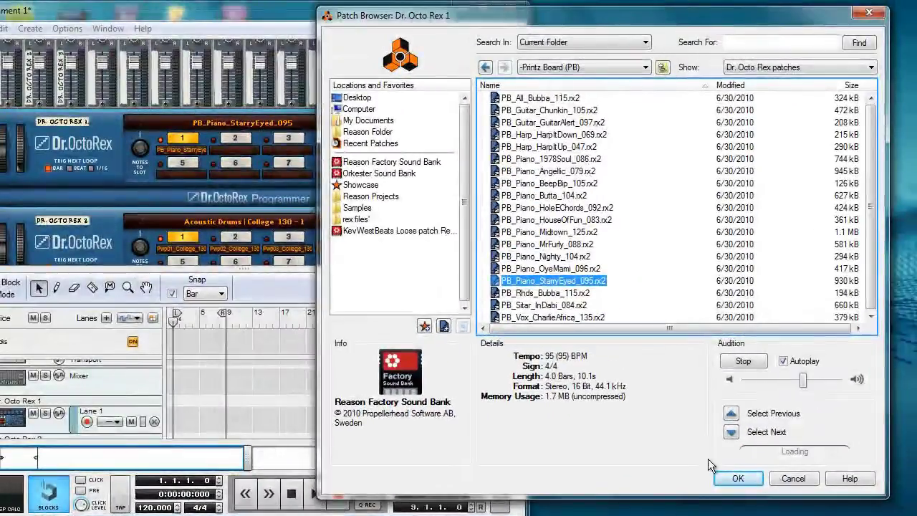
Load the chosen piano loop and open the Guitar Loops > Telecaster Rhythm 115 bpm folder
{"action": "left_click", "coordinate": [739, 478]}
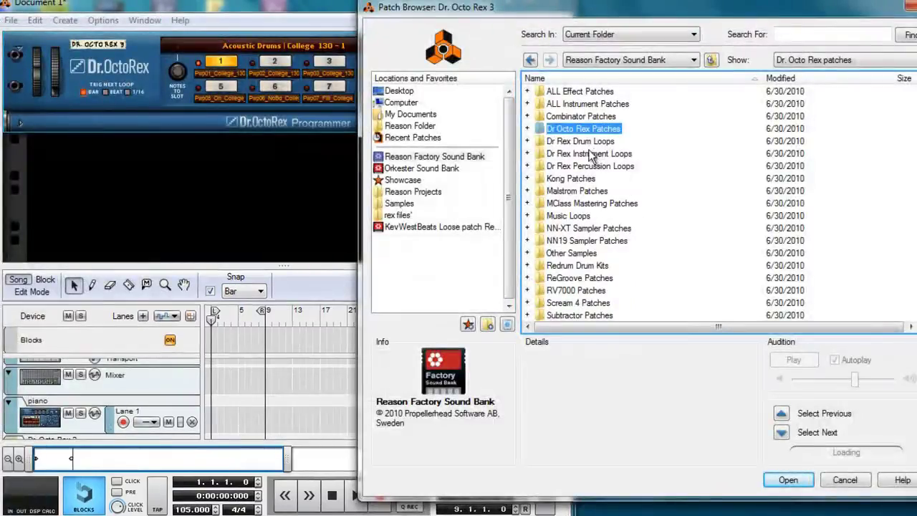
{"action": "double_click", "coordinate": [591, 153]}
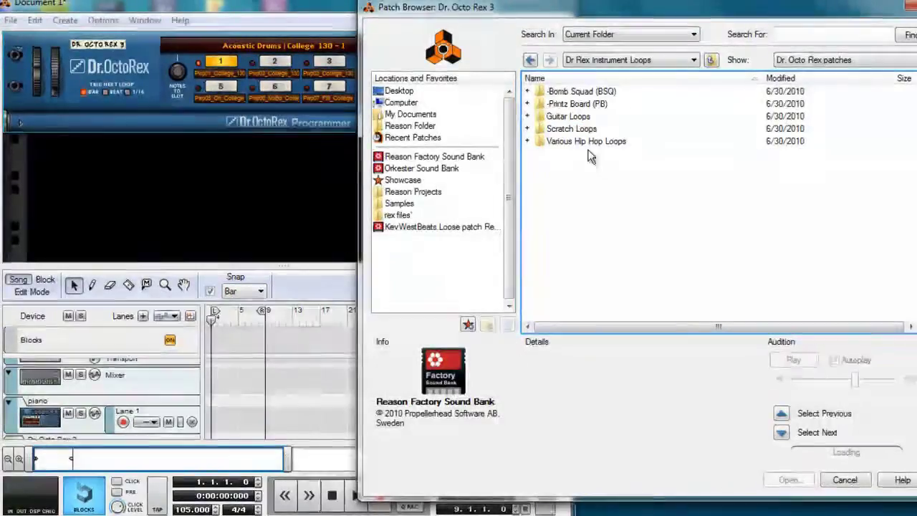
{"action": "double_click", "coordinate": [571, 116]}
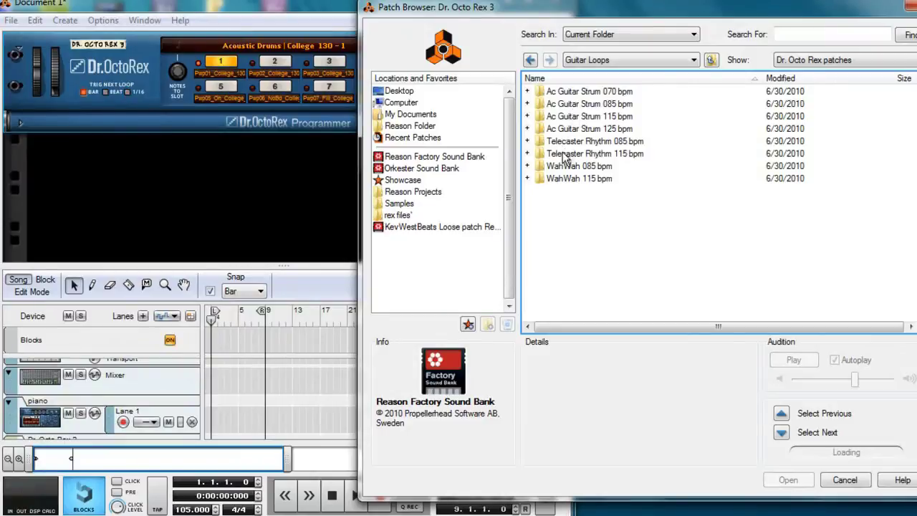
{"action": "double_click", "coordinate": [565, 154]}
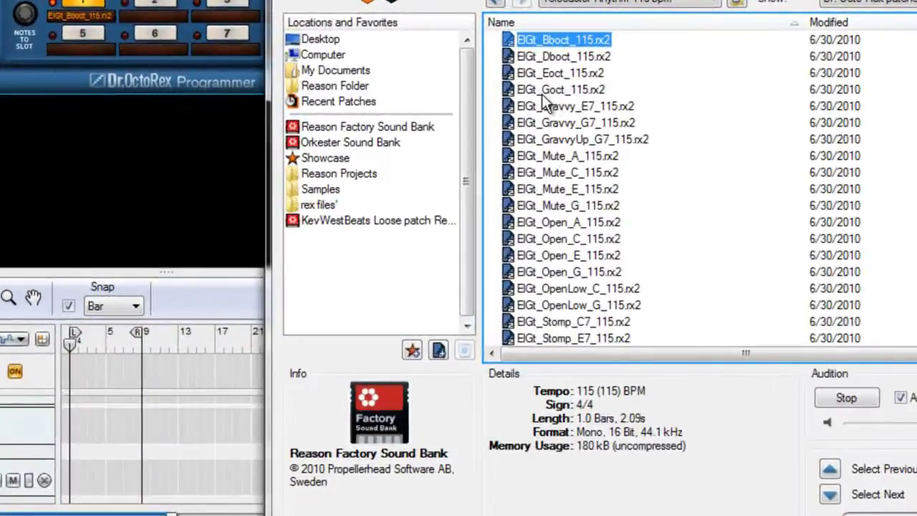
Audition the ElGt guitar loops and load ElGt_Mute_C_115 into the guitar player
{"action": "left_click", "coordinate": [529, 92]}
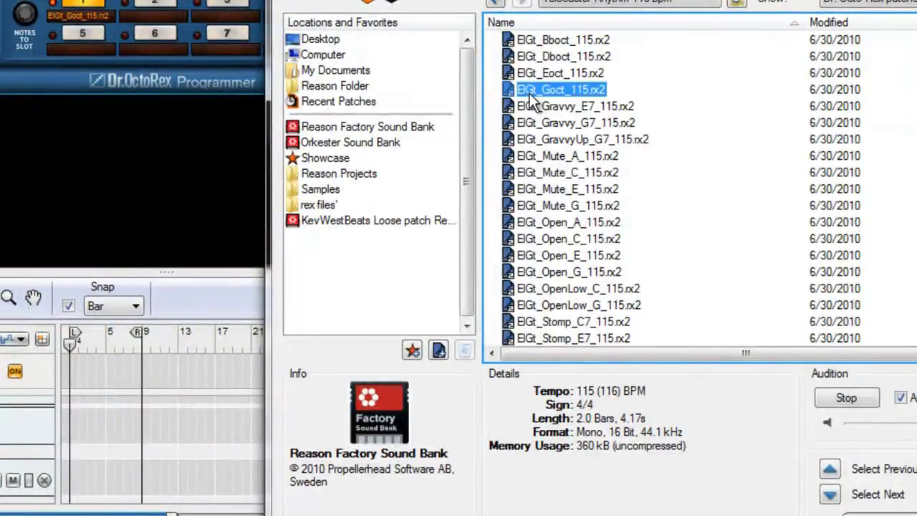
{"action": "left_click", "coordinate": [516, 305]}
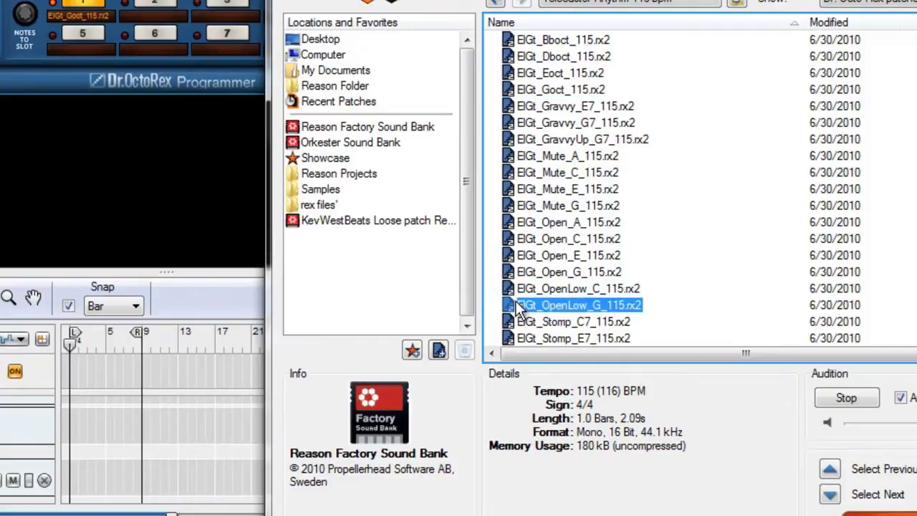
{"action": "left_click", "coordinate": [543, 224]}
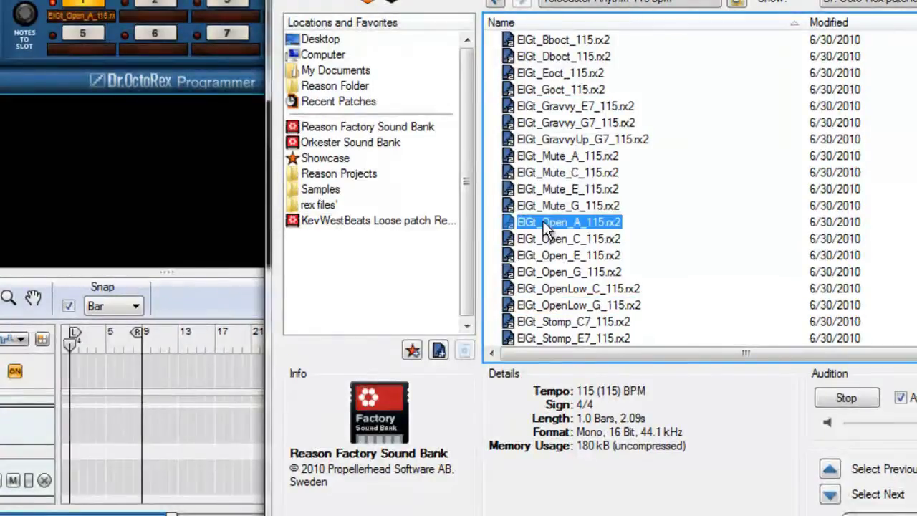
{"action": "left_click", "coordinate": [554, 177]}
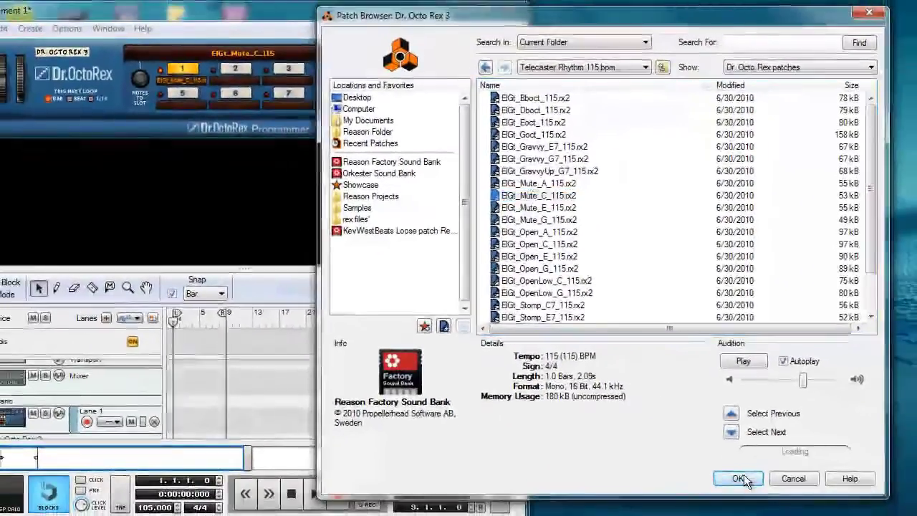
{"action": "left_click", "coordinate": [745, 477]}
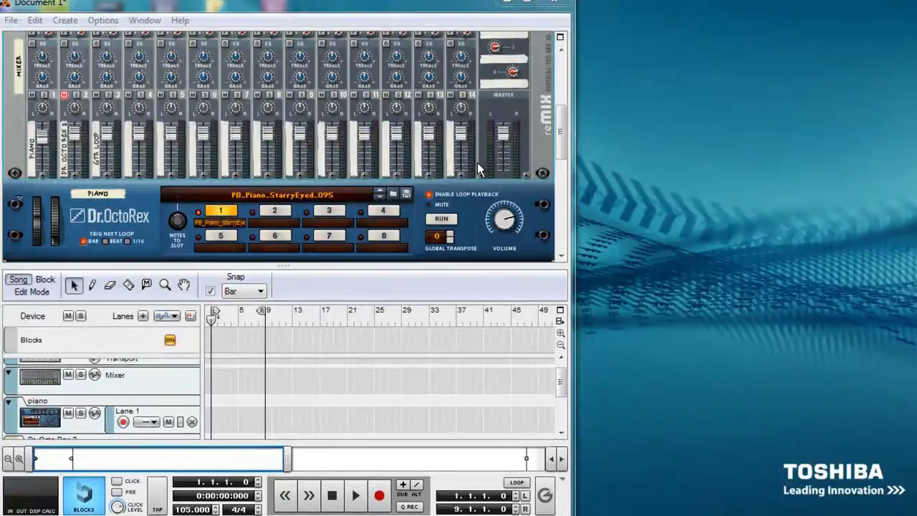
Play the loops, stop and return to bar 1, then open Dr. Octo Rex 2's patch browser
{"action": "left_click", "coordinate": [358, 496]}
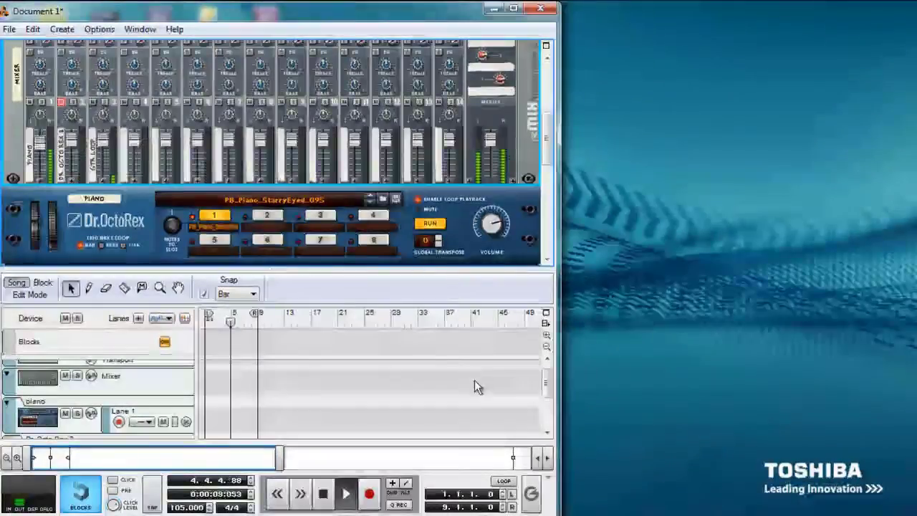
{"action": "left_click", "coordinate": [323, 495]}
{"action": "left_click", "coordinate": [324, 495]}
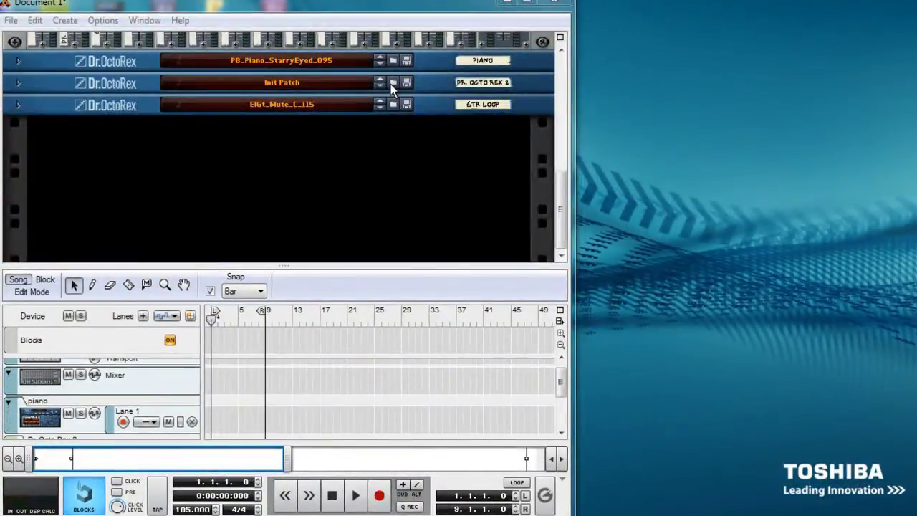
{"action": "left_click", "coordinate": [392, 82]}
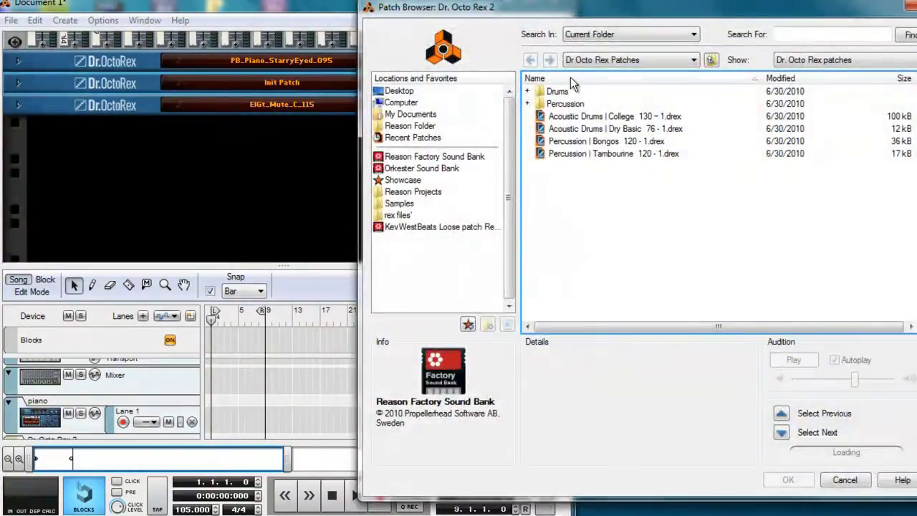
Load Hhp_Basstarr_093_Chronic from Factory Sound Bank > Dr Rex Instrument Loops > Various Hip Hop Loops into the second player
{"action": "left_click", "coordinate": [631, 60]}
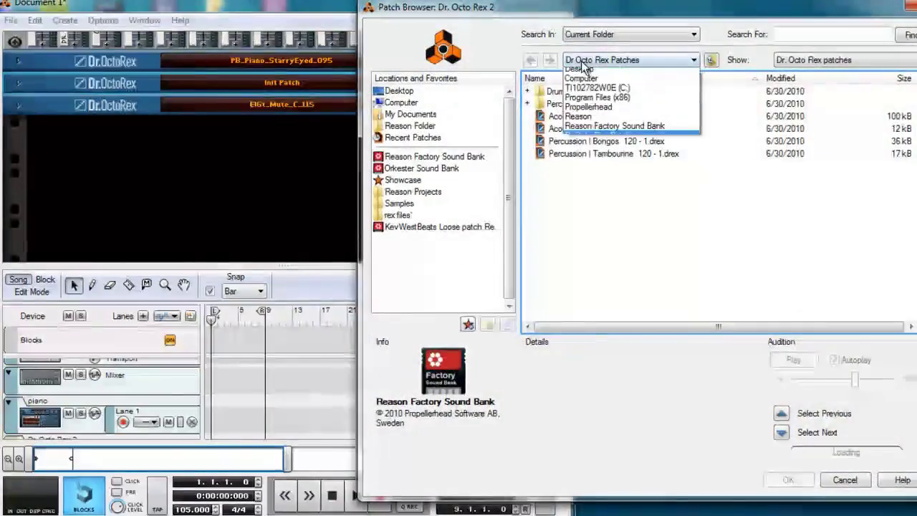
{"action": "left_click", "coordinate": [589, 125]}
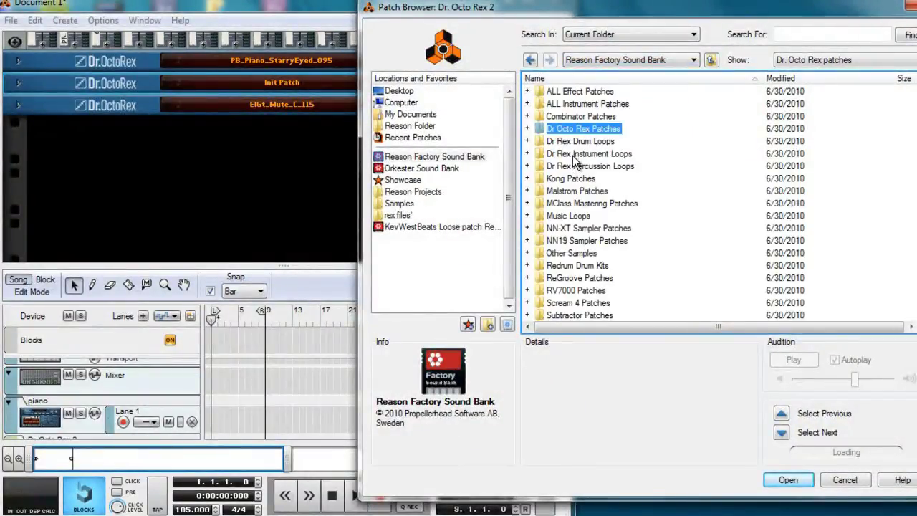
{"action": "double_click", "coordinate": [573, 155]}
{"action": "double_click", "coordinate": [570, 143]}
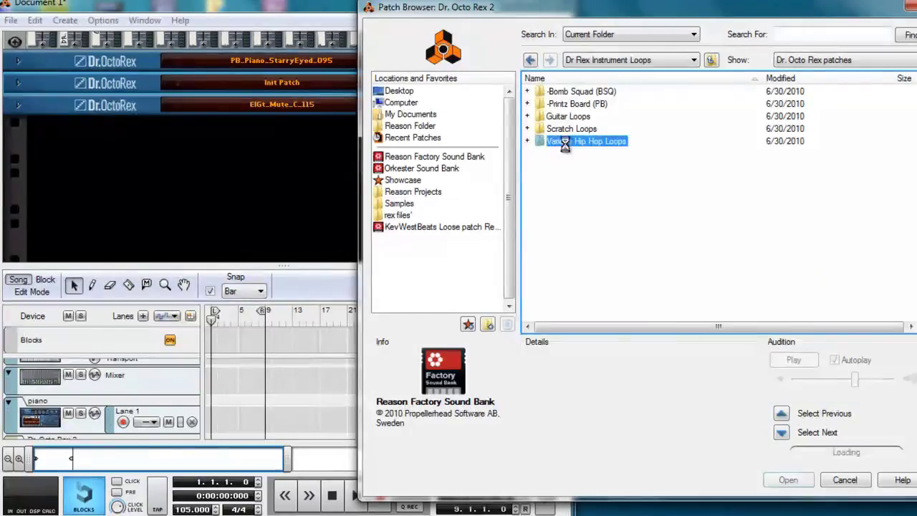
{"action": "left_click", "coordinate": [583, 91]}
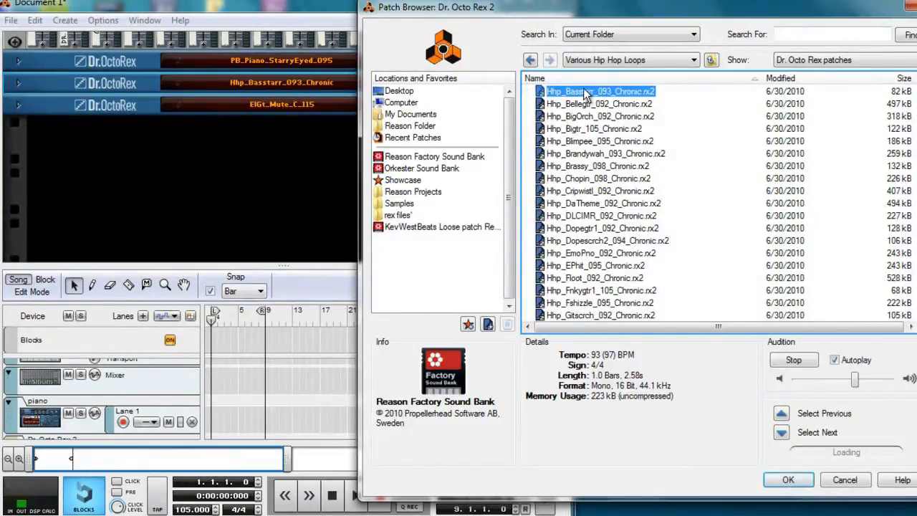
{"action": "left_click", "coordinate": [788, 480]}
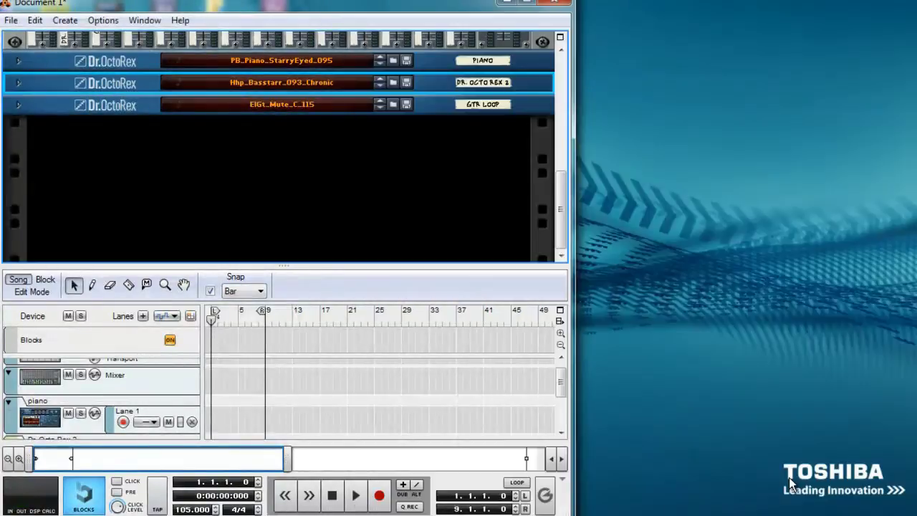
{"action": "left_click", "coordinate": [299, 143]}
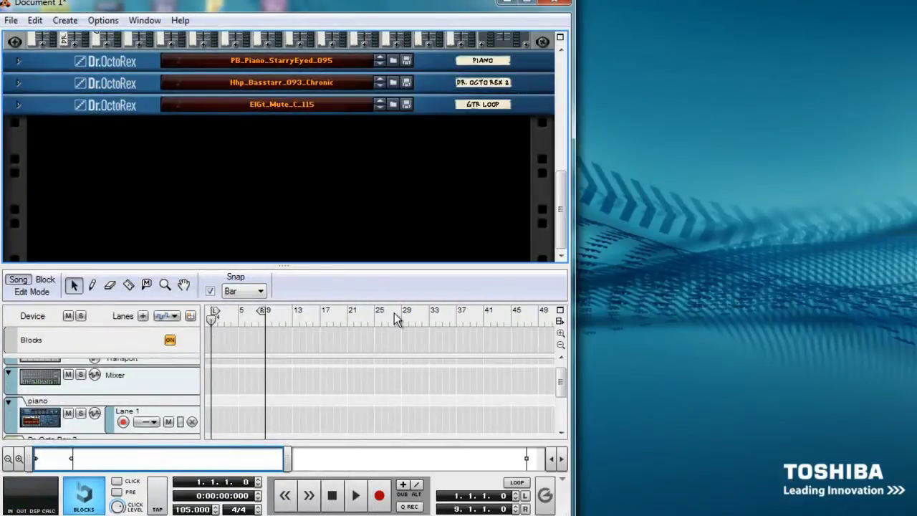
During playback, unmute mixer channel 2 and lower its fader to 92, then stop and rewind
{"action": "left_click", "coordinate": [364, 493]}
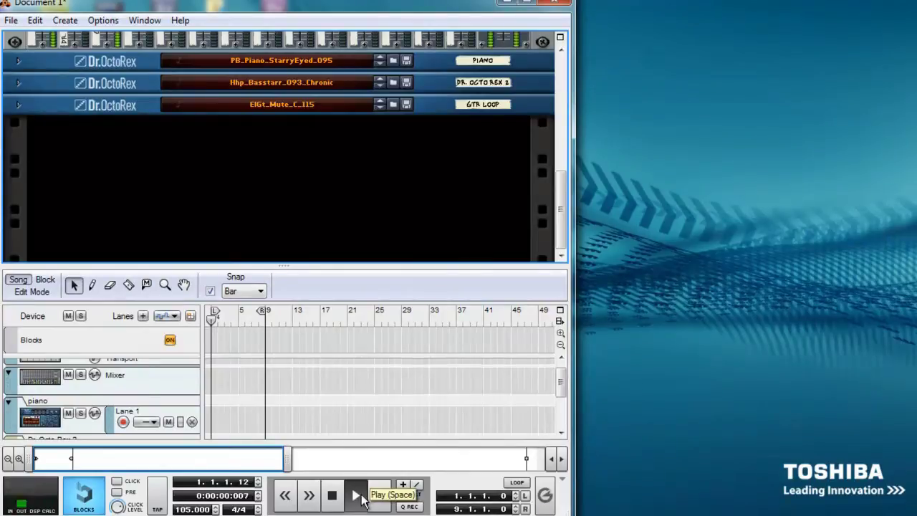
{"action": "scroll", "coordinate": [318, 203], "scroll_direction": "up", "scroll_amount": 3}
{"action": "left_click", "coordinate": [63, 95]}
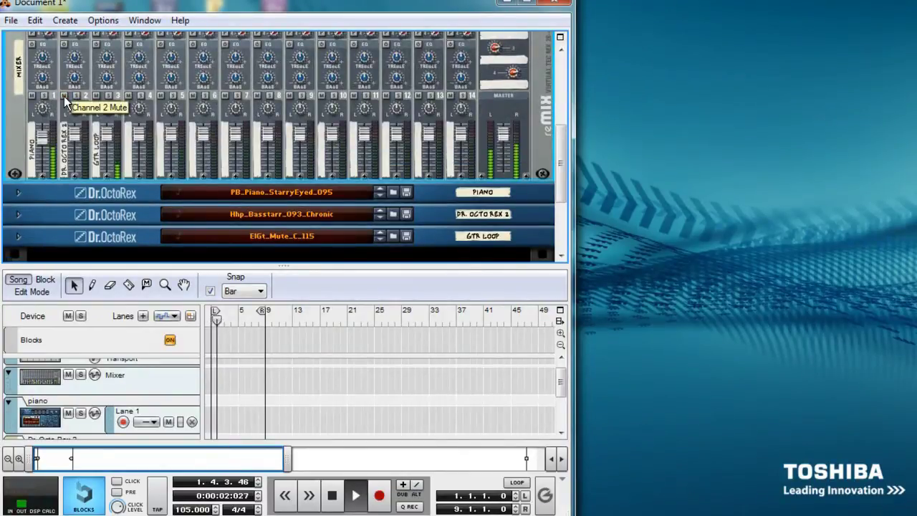
{"action": "mouse_move", "coordinate": [76, 137]}
{"action": "left_mouse_down"}
{"action": "mouse_move", "coordinate": [80, 146]}
{"action": "mouse_move", "coordinate": [74, 133]}
{"action": "left_mouse_up"}
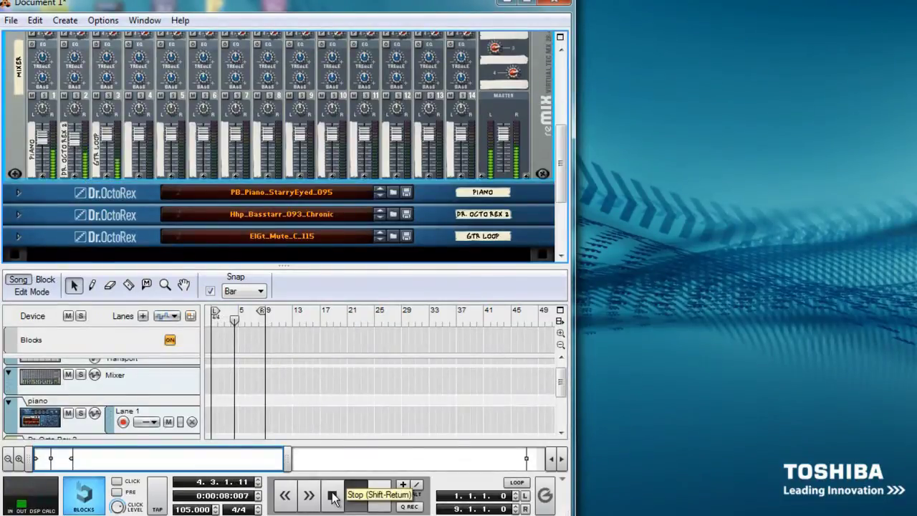
{"action": "left_click", "coordinate": [333, 497]}
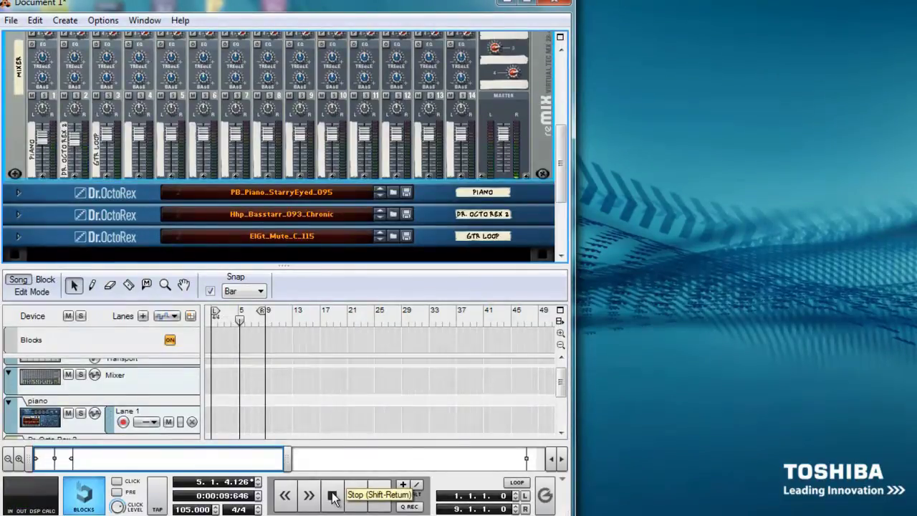
{"action": "left_click", "coordinate": [333, 497]}
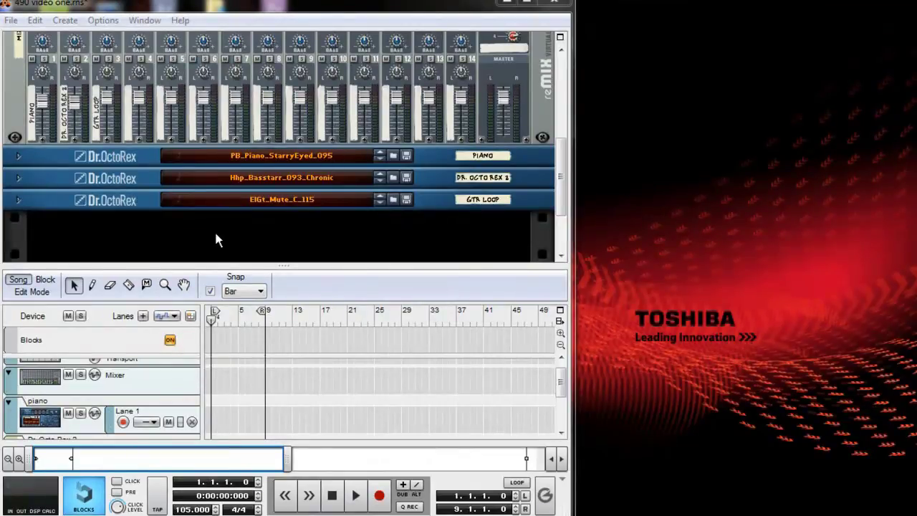
{"action": "left_click", "coordinate": [19, 180]}
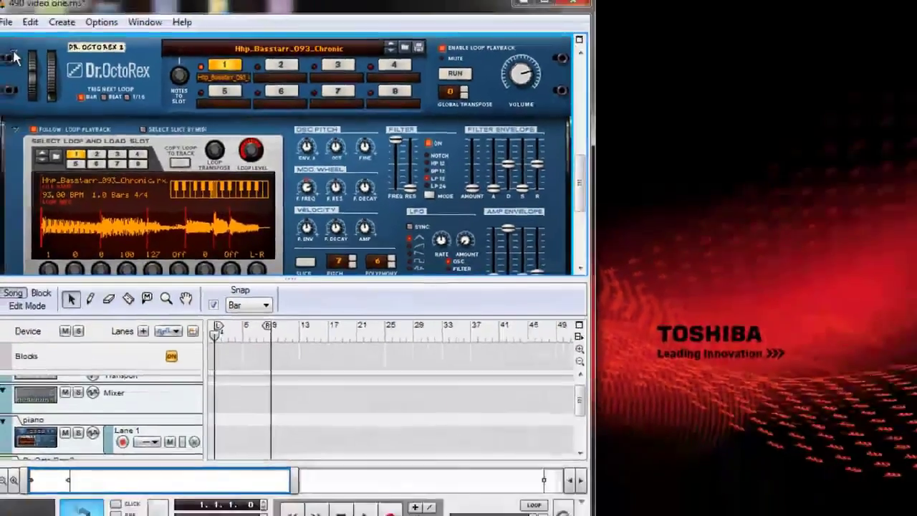
{"action": "left_click", "coordinate": [0, 29]}
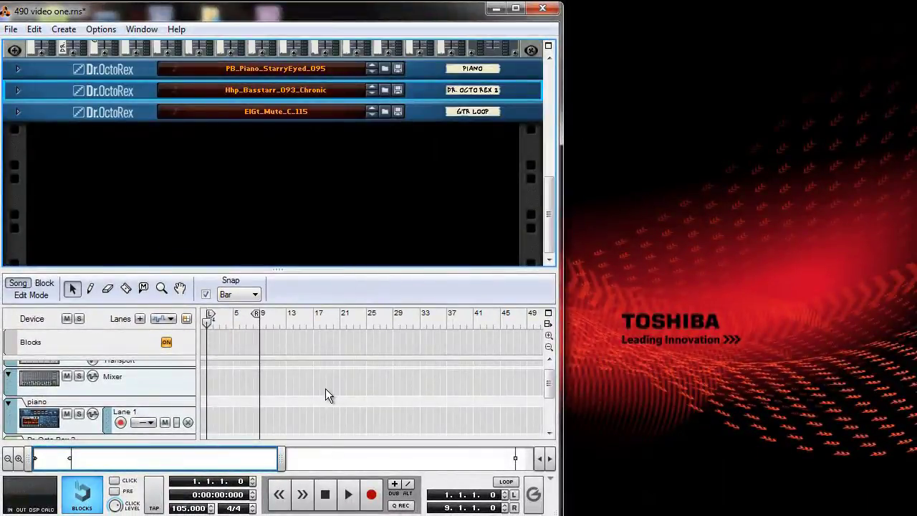
{"action": "left_click", "coordinate": [347, 496]}
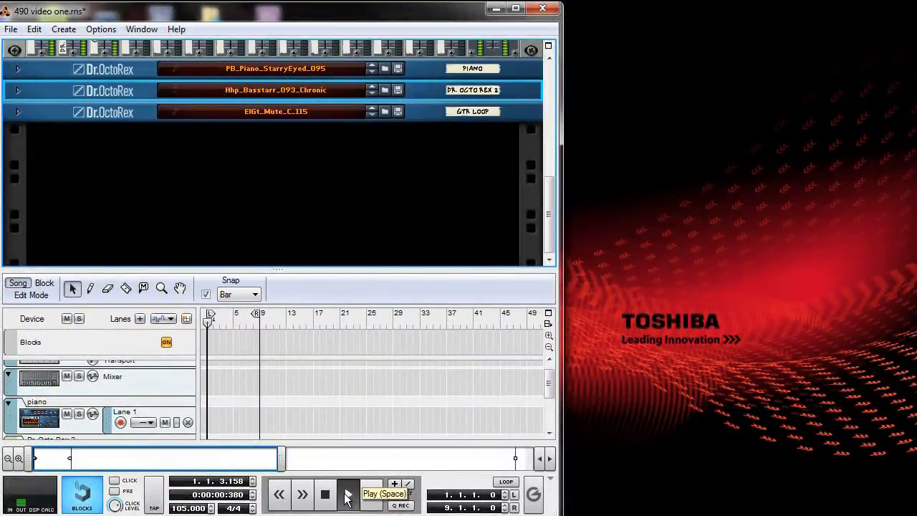
{"action": "left_click", "coordinate": [307, 201]}
{"action": "scroll", "coordinate": [328, 227], "scroll_direction": "up", "scroll_amount": 3}
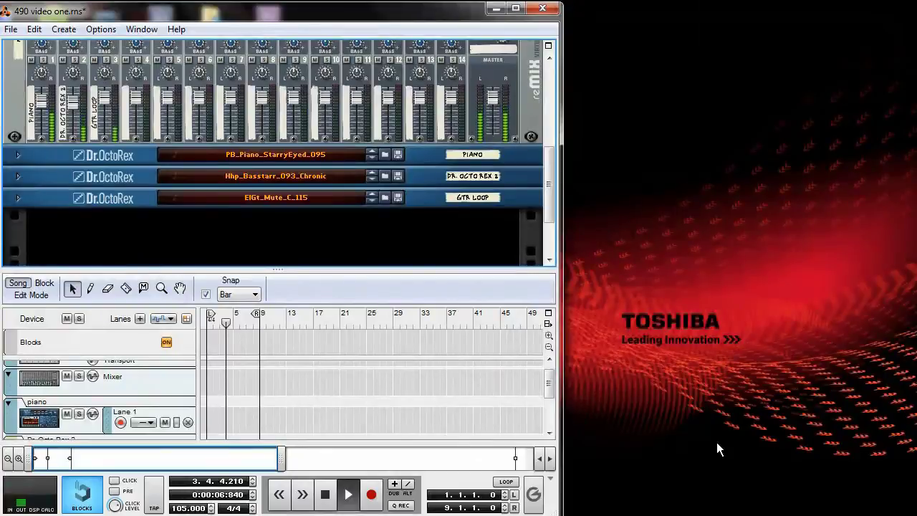
{"action": "left_click", "coordinate": [321, 497]}
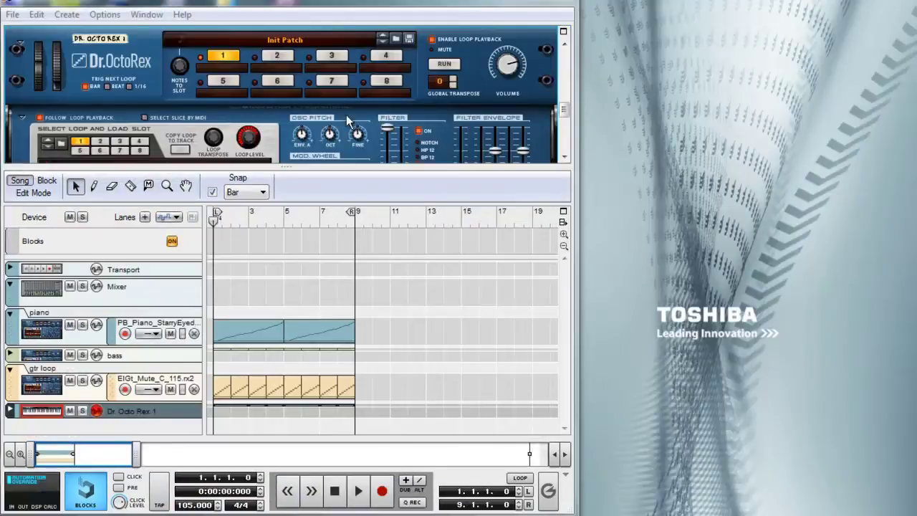
Load the Acoustic Drums | DrySwing 85 bpm patch into Dr. Octo Rex 1
{"action": "left_click", "coordinate": [396, 39]}
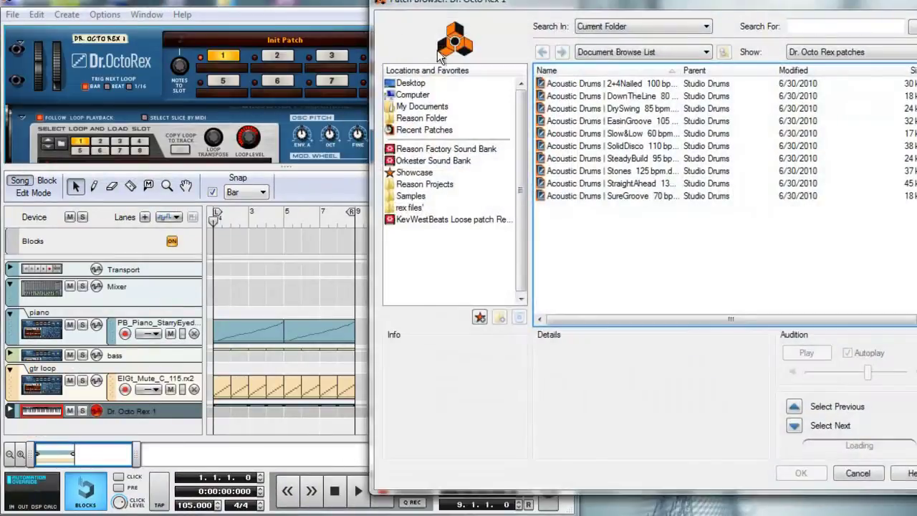
{"action": "left_click", "coordinate": [574, 109]}
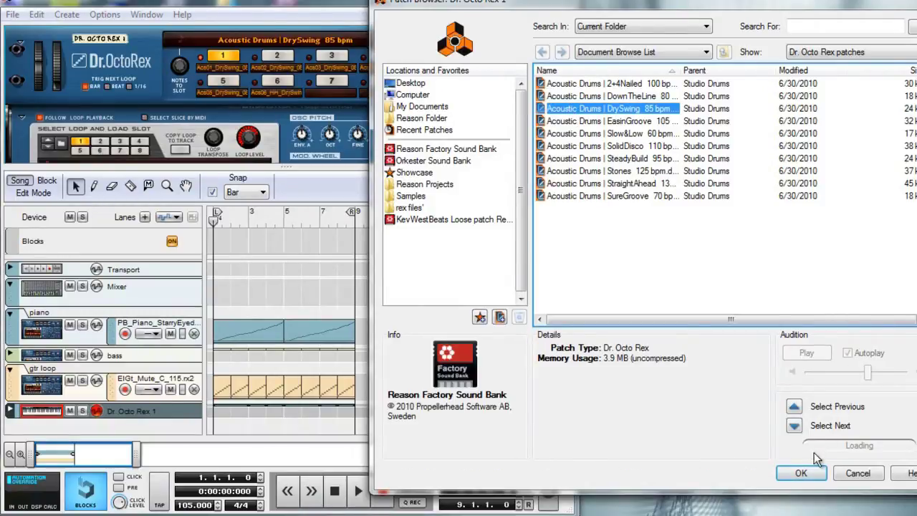
{"action": "left_click", "coordinate": [812, 473]}
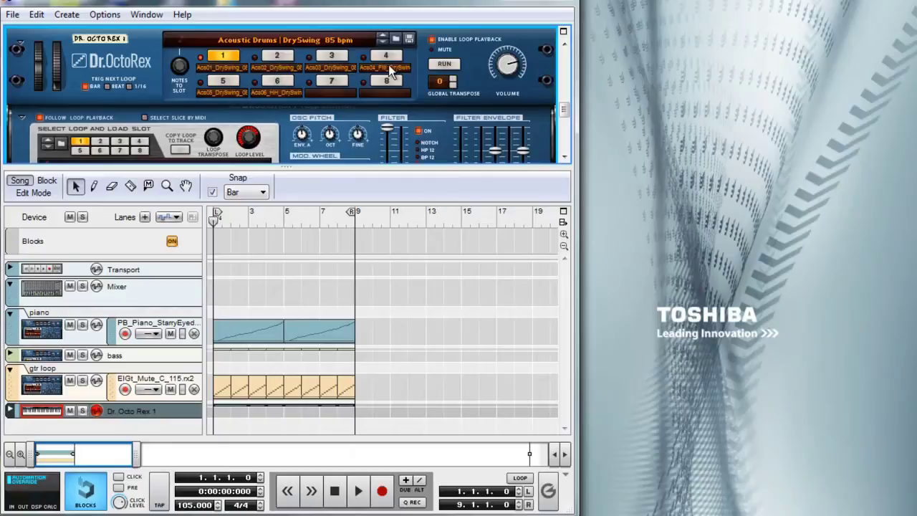
Run the drum loops, audition slots 2 through 6 ending on the HH loop, then stop
{"action": "left_click", "coordinate": [445, 64]}
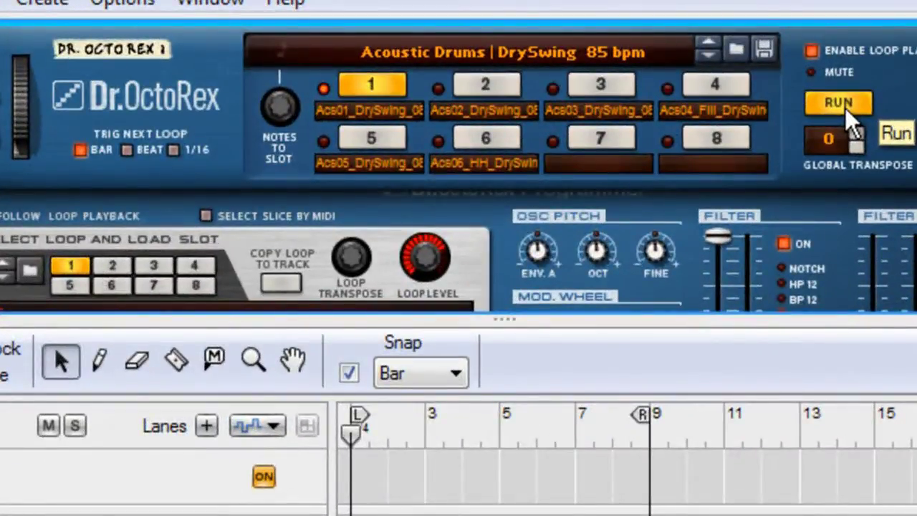
{"action": "left_click", "coordinate": [503, 89]}
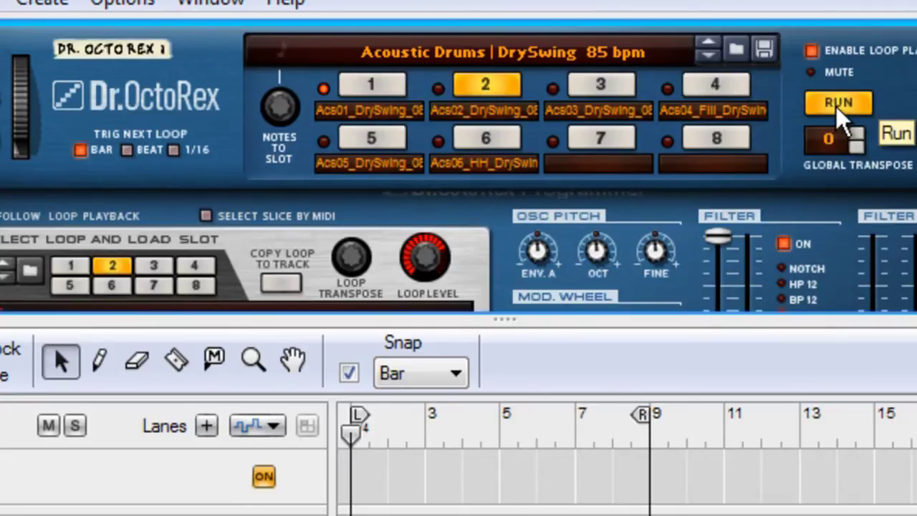
{"action": "left_click", "coordinate": [606, 91]}
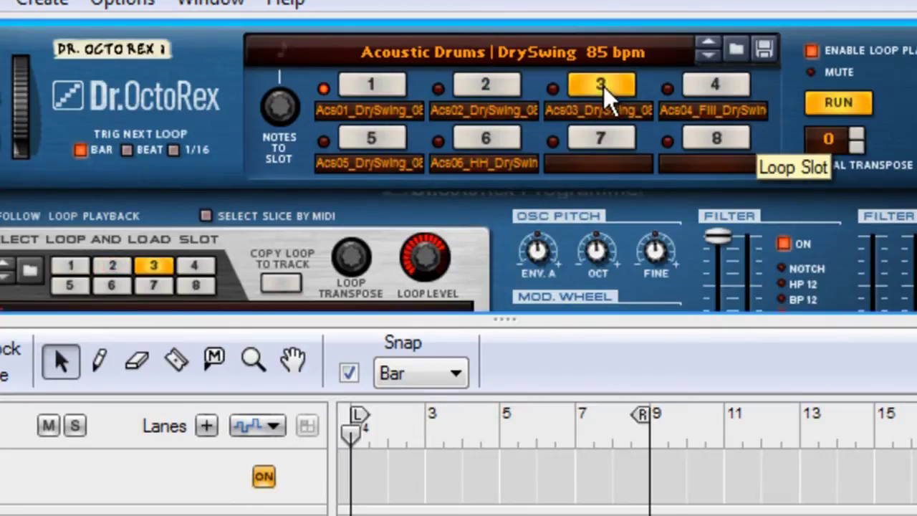
{"action": "left_click", "coordinate": [716, 89]}
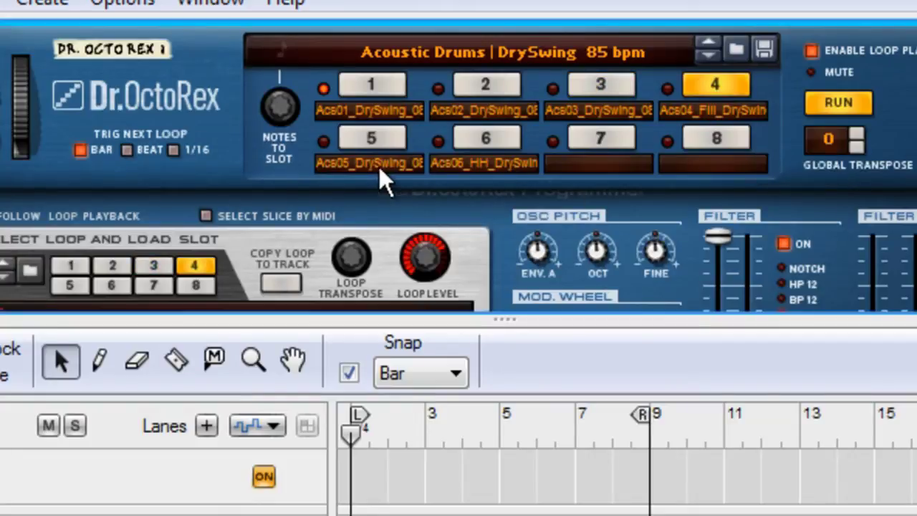
{"action": "left_click", "coordinate": [378, 143]}
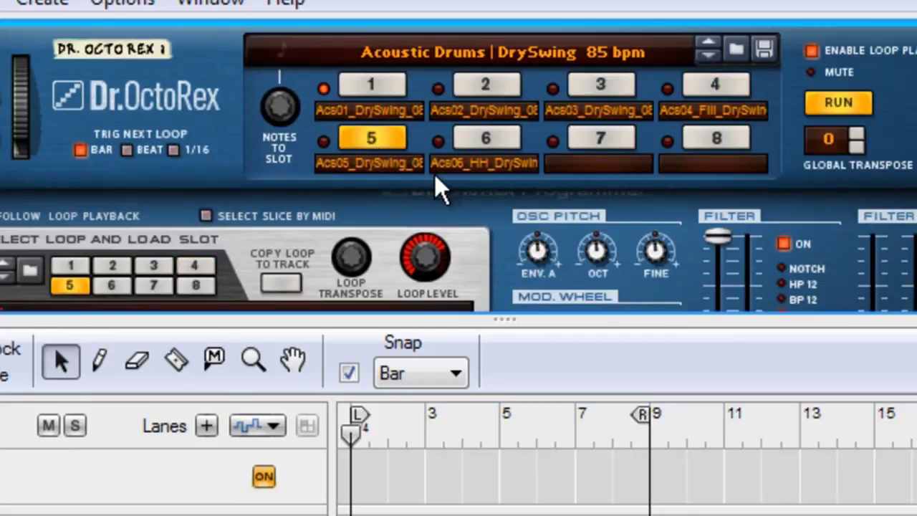
{"action": "left_click", "coordinate": [487, 142]}
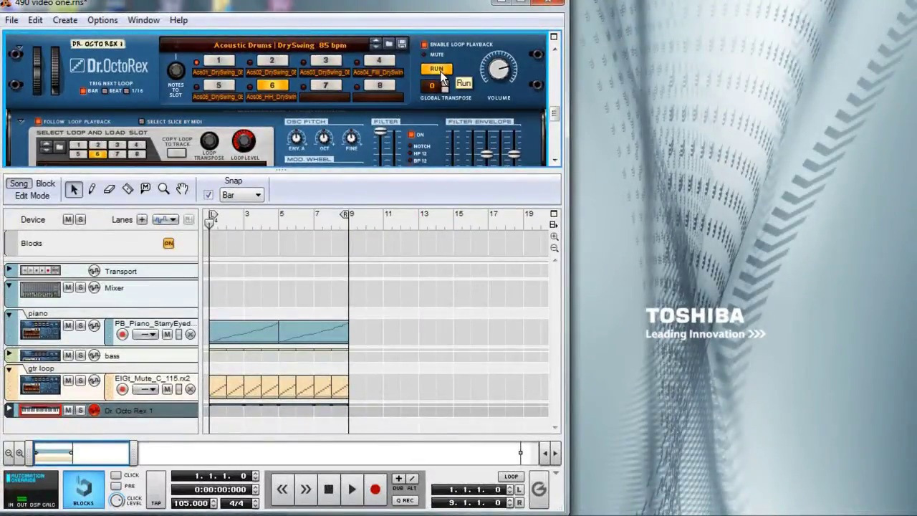
{"action": "left_click", "coordinate": [442, 75]}
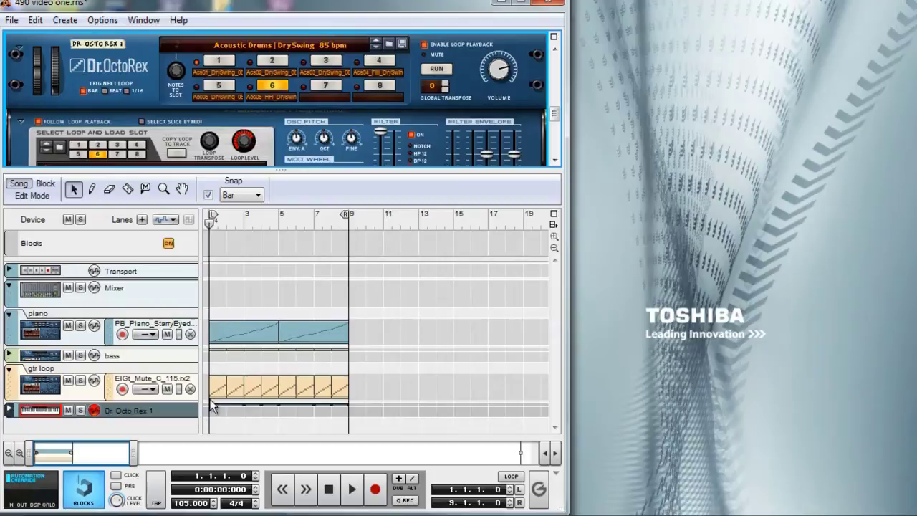
Fold the gtr loop track, enlarge the rack, preview slots 3 and 2, then run the slot 4 fill
{"action": "left_click", "coordinate": [9, 368]}
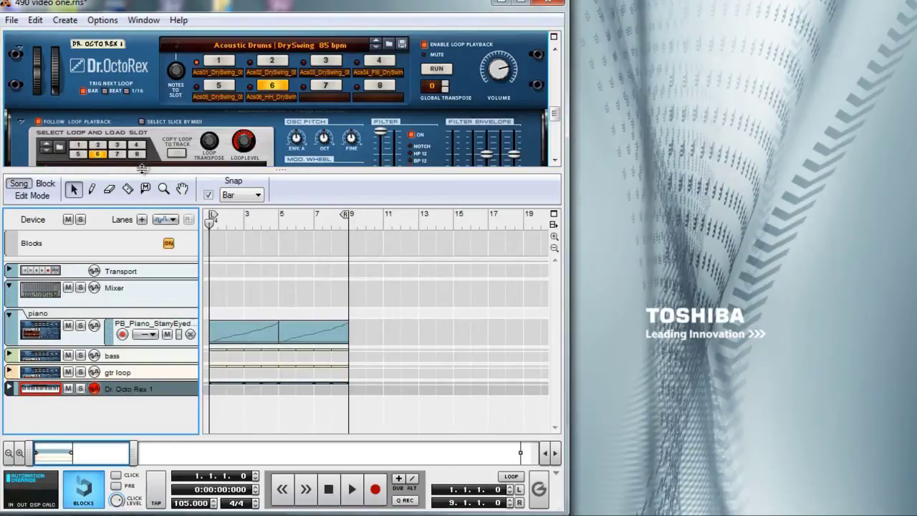
{"action": "left_click_drag", "start_coordinate": [141, 168], "coordinate": [137, 267]}
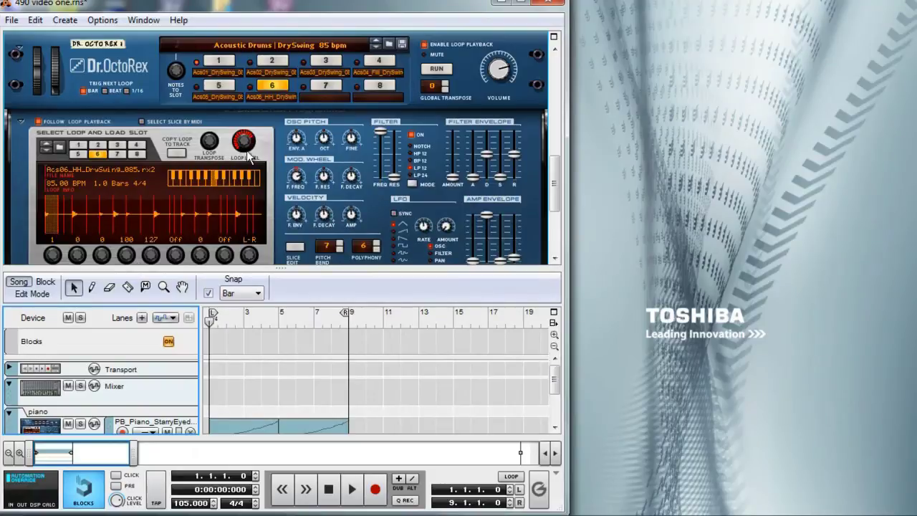
{"action": "left_click", "coordinate": [329, 61]}
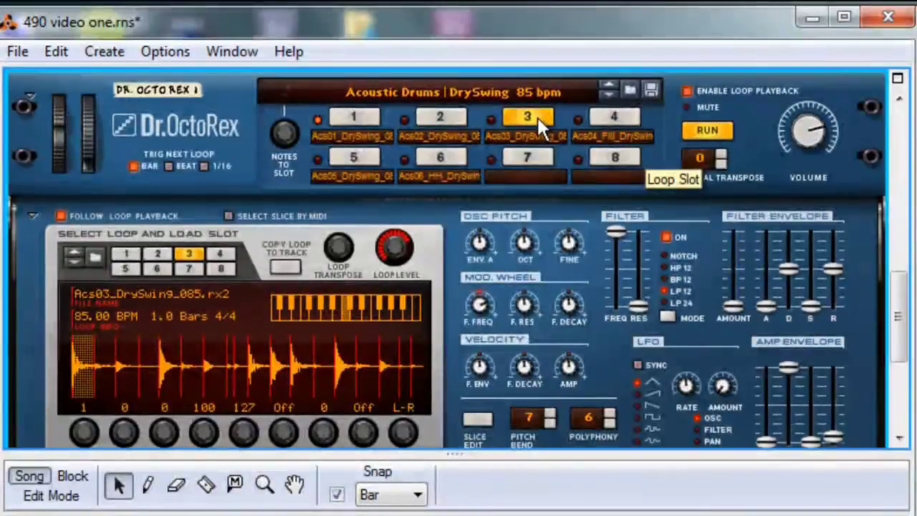
{"action": "left_click", "coordinate": [449, 119]}
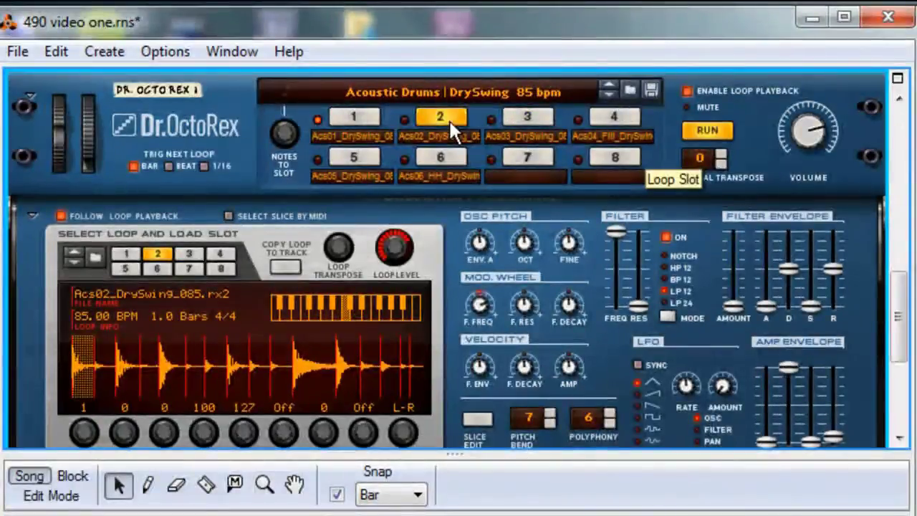
{"action": "left_click", "coordinate": [614, 117]}
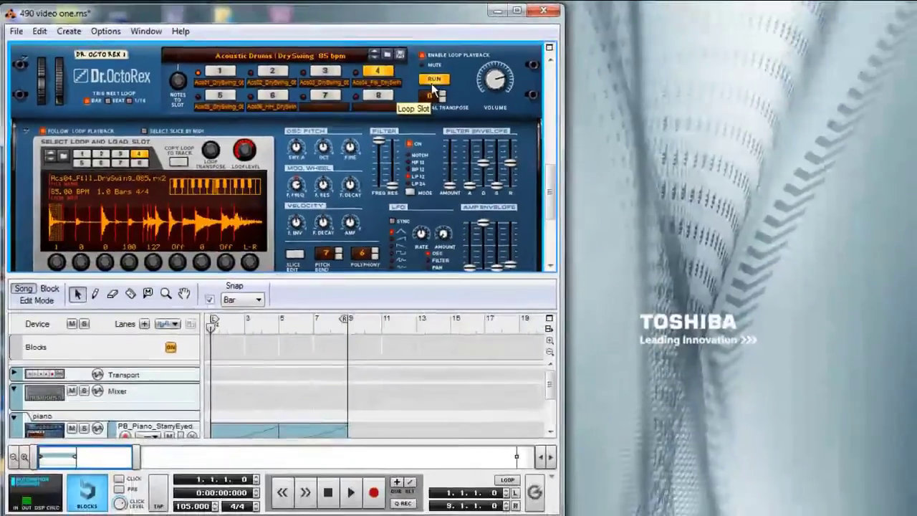
{"action": "left_click", "coordinate": [435, 80]}
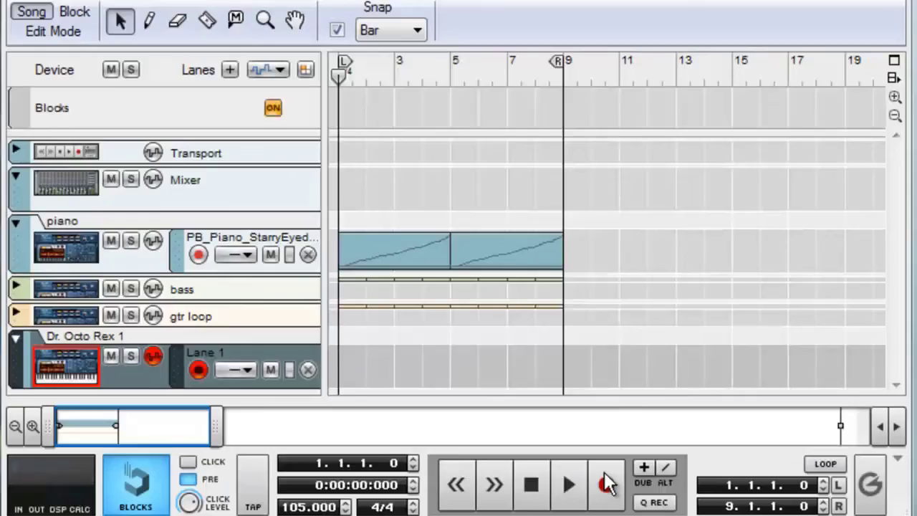
Start recording the Dr.OctoRex loop changes into the sequencer
{"action": "left_click", "coordinate": [606, 487]}
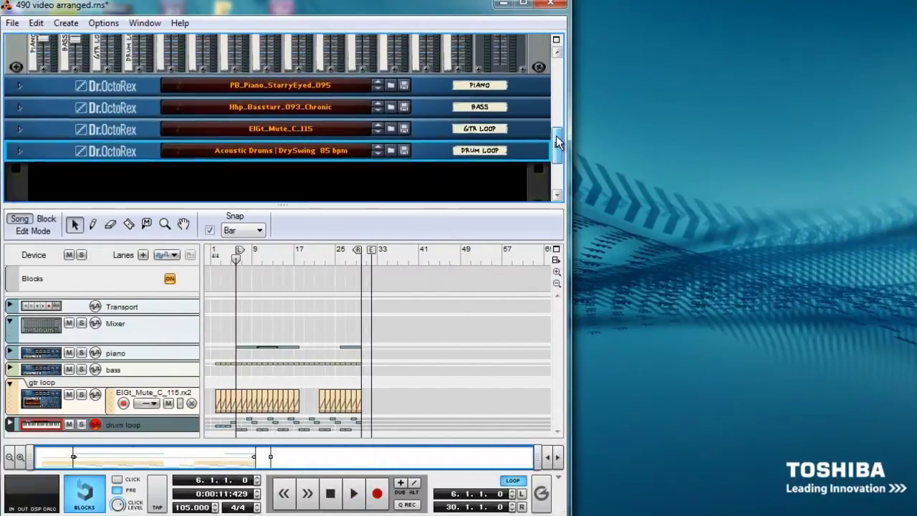
Scroll to the drum loop Dr.OctoRex and unfold its device panel and Programmer
{"action": "left_click_drag", "start_coordinate": [556, 135], "coordinate": [556, 112]}
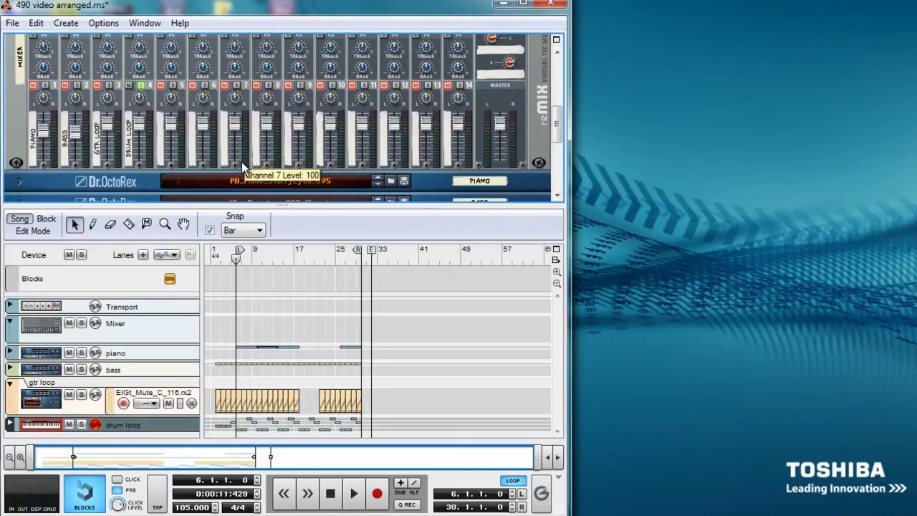
{"action": "left_click_drag", "start_coordinate": [556, 131], "coordinate": [553, 145]}
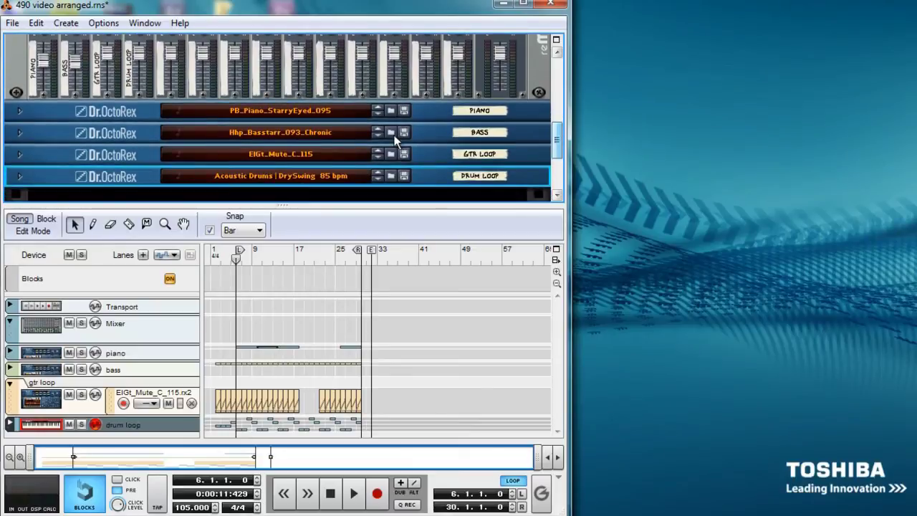
{"action": "left_click", "coordinate": [19, 176]}
{"action": "scroll", "coordinate": [16, 123], "scroll_direction": "down", "scroll_amount": 2}
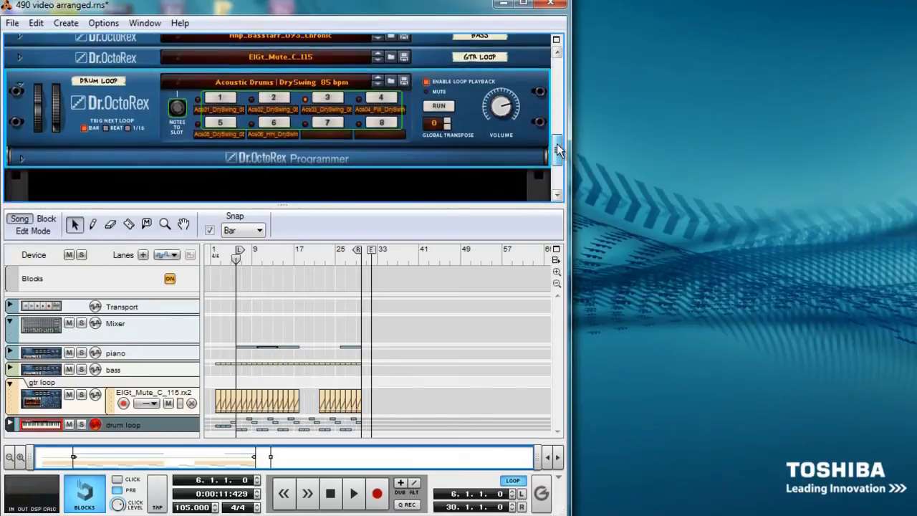
{"action": "left_click", "coordinate": [21, 149]}
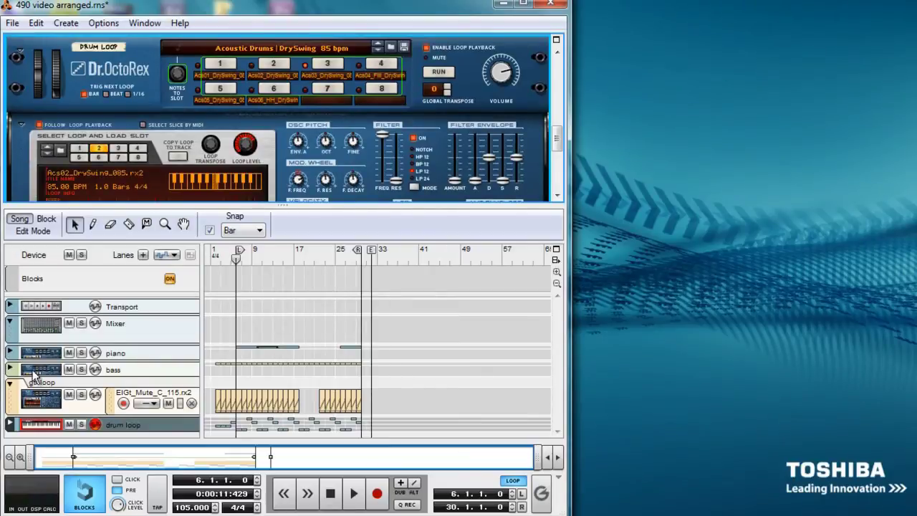
{"action": "left_click", "coordinate": [45, 429]}
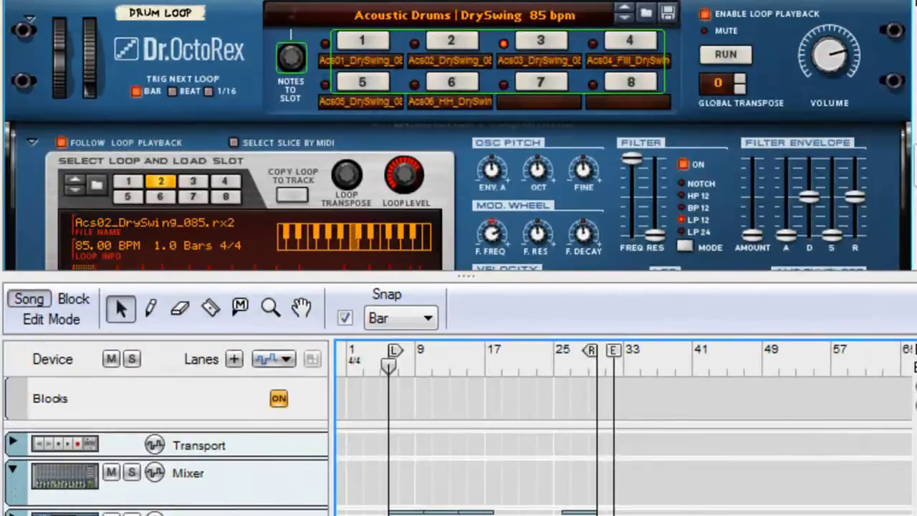
Record the drum loop's Filter Freq lowered and Filter Mode stepped through notch, HP 12, BP 12
{"action": "key", "text": "ctrl+Return"}
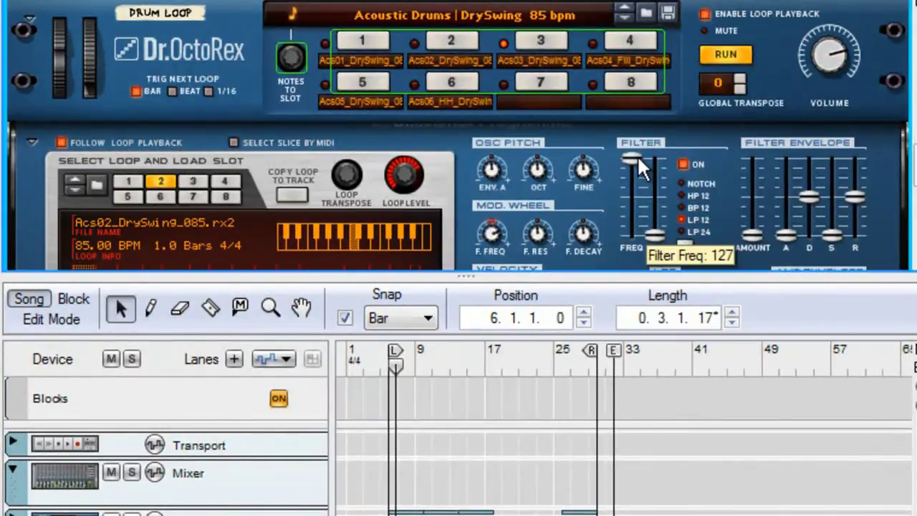
{"action": "left_click_drag", "start_coordinate": [636, 154], "coordinate": [636, 188]}
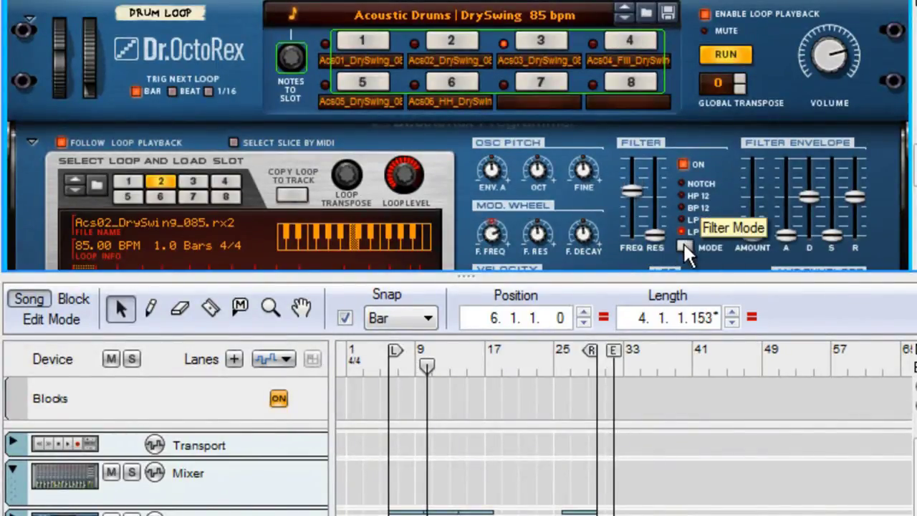
{"action": "left_click", "coordinate": [683, 245]}
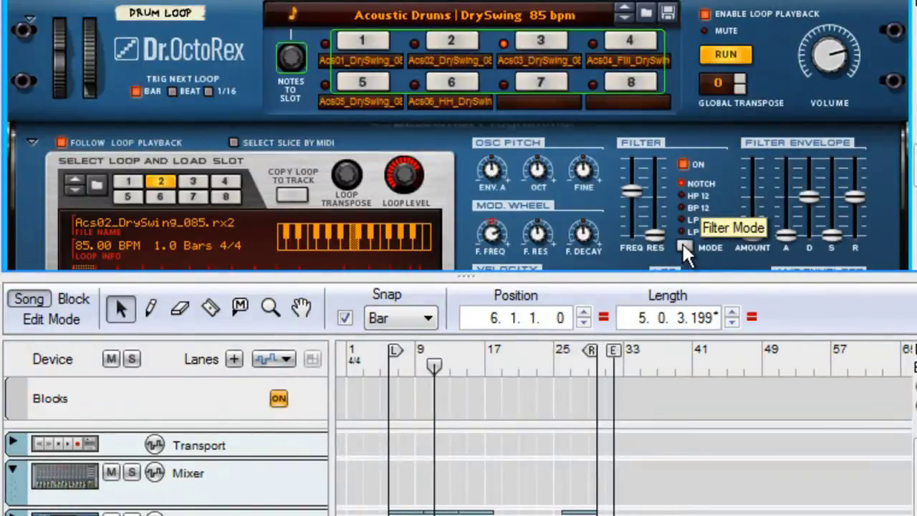
{"action": "left_click", "coordinate": [683, 245]}
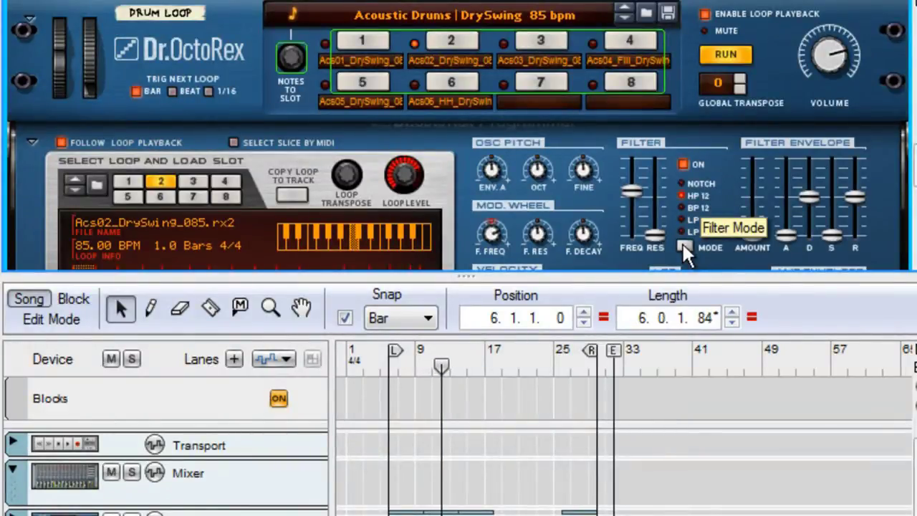
{"action": "left_click", "coordinate": [682, 244]}
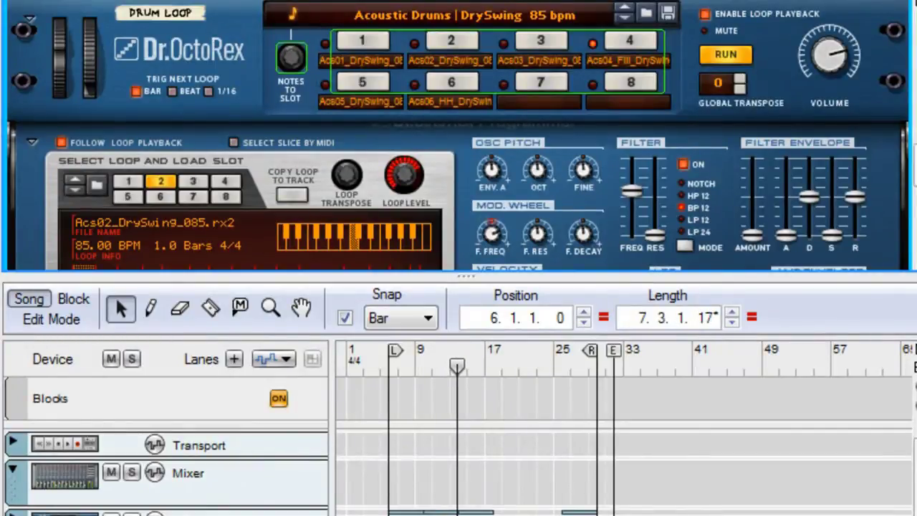
{"action": "key", "text": "space"}
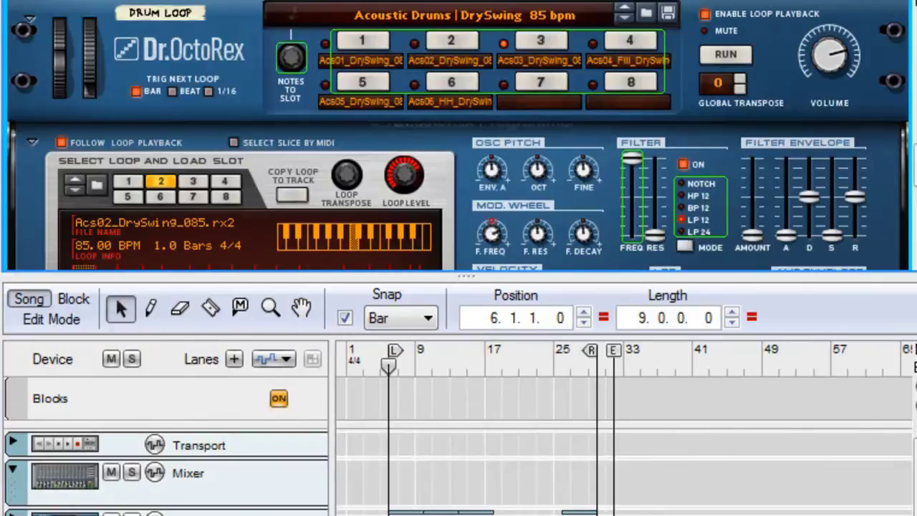
{"action": "scroll", "coordinate": [44, 257], "scroll_direction": "down", "scroll_amount": 4}
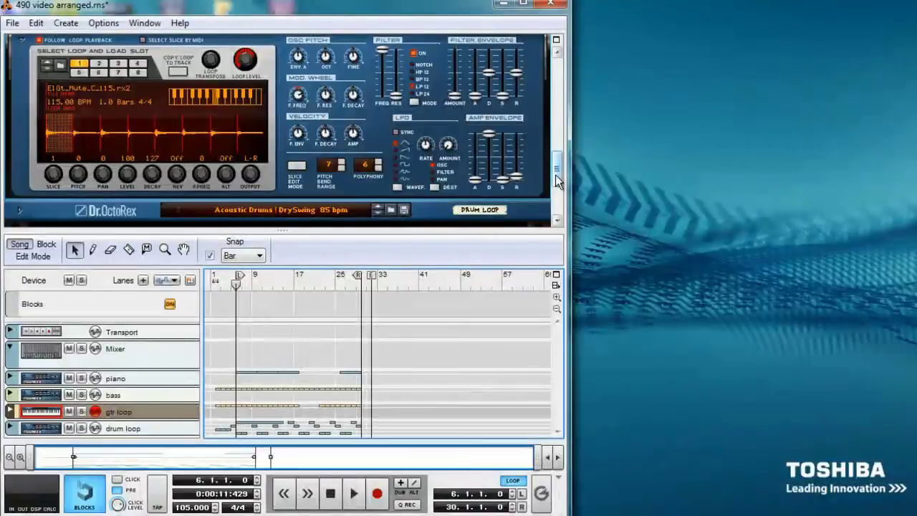
In the gtr loop's Programmer, select slices 2 and 4 and turn REV On for each
{"action": "mouse_move", "coordinate": [556, 176]}
{"action": "left_mouse_down"}
{"action": "mouse_move", "coordinate": [557, 117]}
{"action": "mouse_move", "coordinate": [556, 163]}
{"action": "left_mouse_up"}
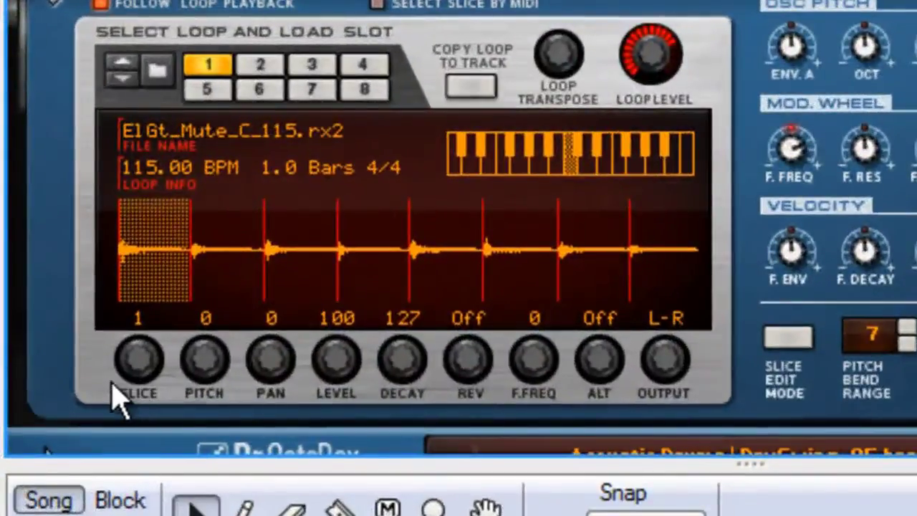
{"action": "left_click_drag", "start_coordinate": [138, 394], "coordinate": [132, 288]}
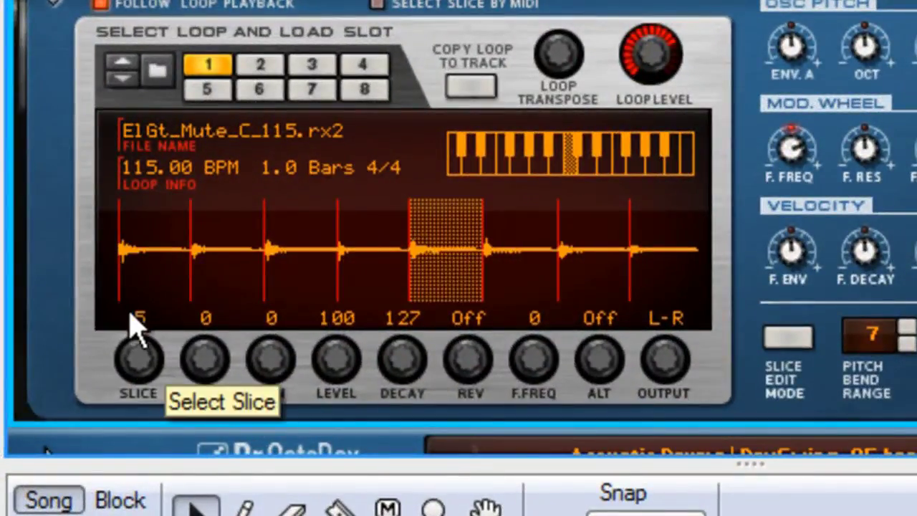
{"action": "left_click_drag", "start_coordinate": [136, 326], "coordinate": [141, 406]}
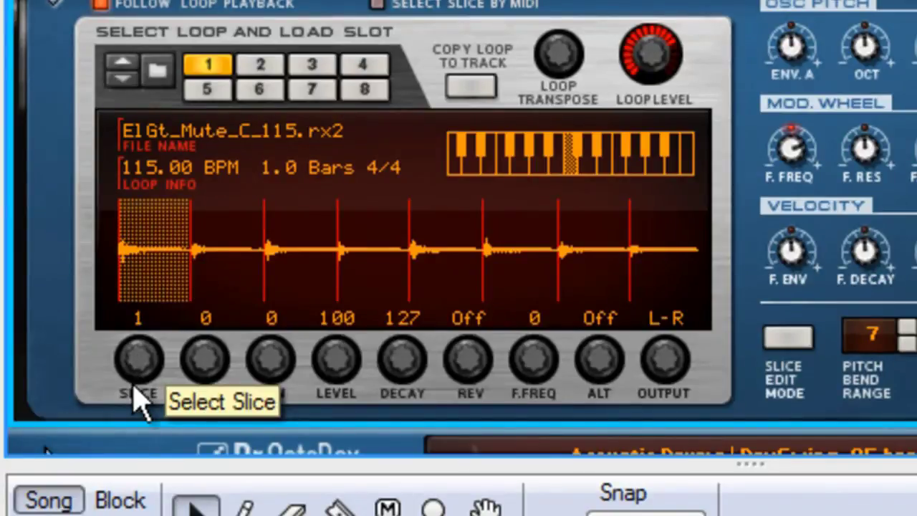
{"action": "left_click_drag", "start_coordinate": [134, 387], "coordinate": [123, 352]}
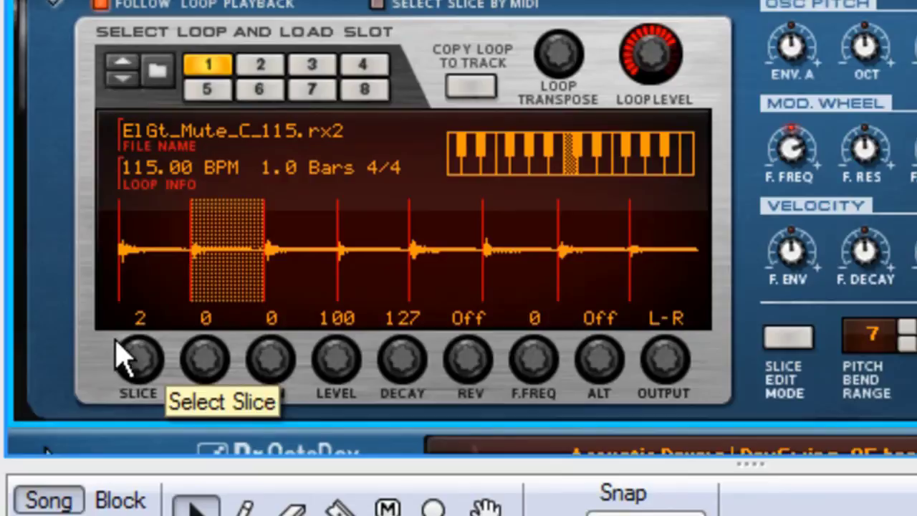
{"action": "left_click_drag", "start_coordinate": [470, 374], "coordinate": [464, 333]}
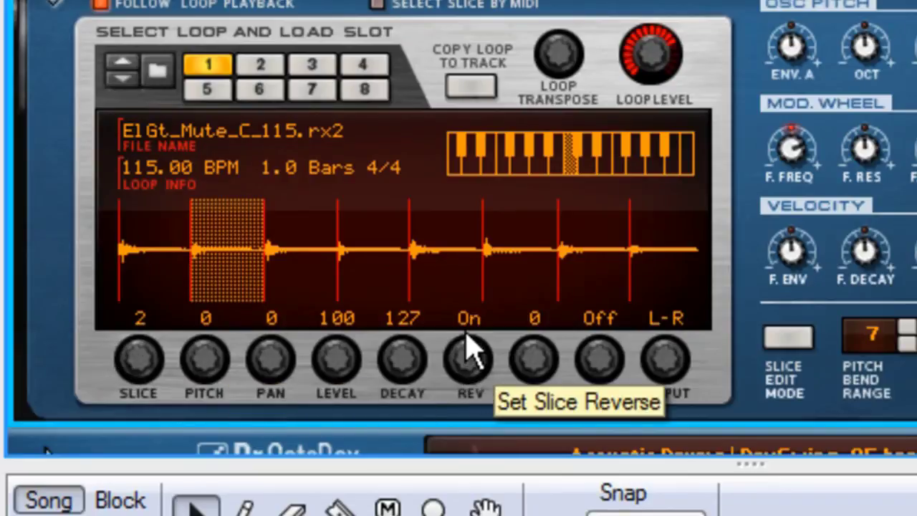
{"action": "left_click_drag", "start_coordinate": [139, 382], "coordinate": [153, 351]}
{"action": "left_click_drag", "start_coordinate": [492, 380], "coordinate": [481, 327]}
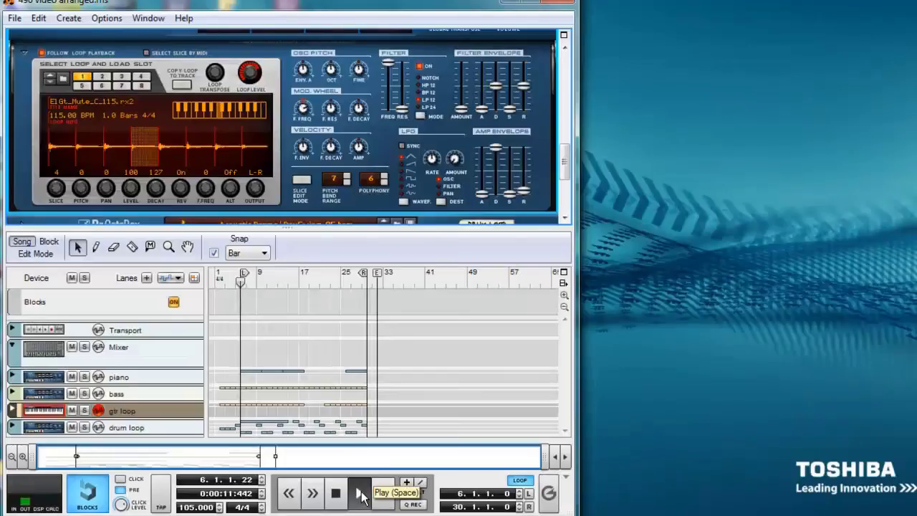
{"action": "left_click_drag", "start_coordinate": [570, 166], "coordinate": [568, 141]}
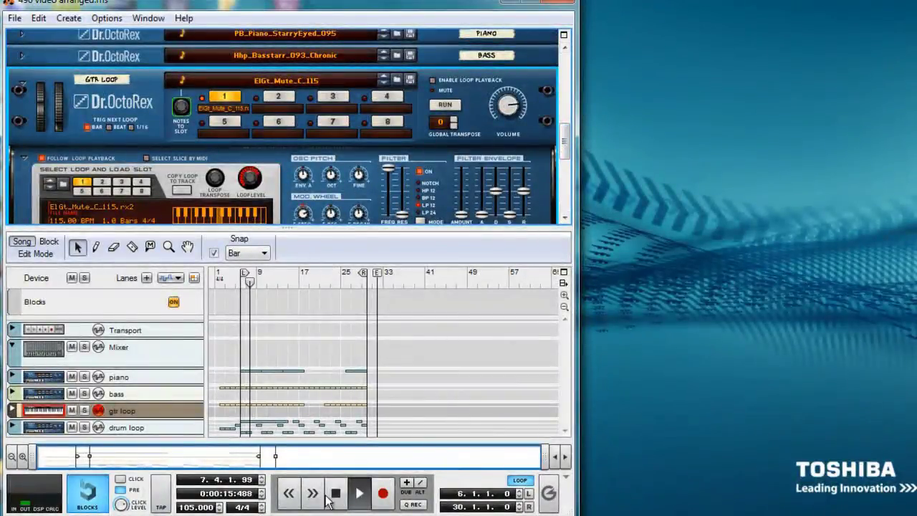